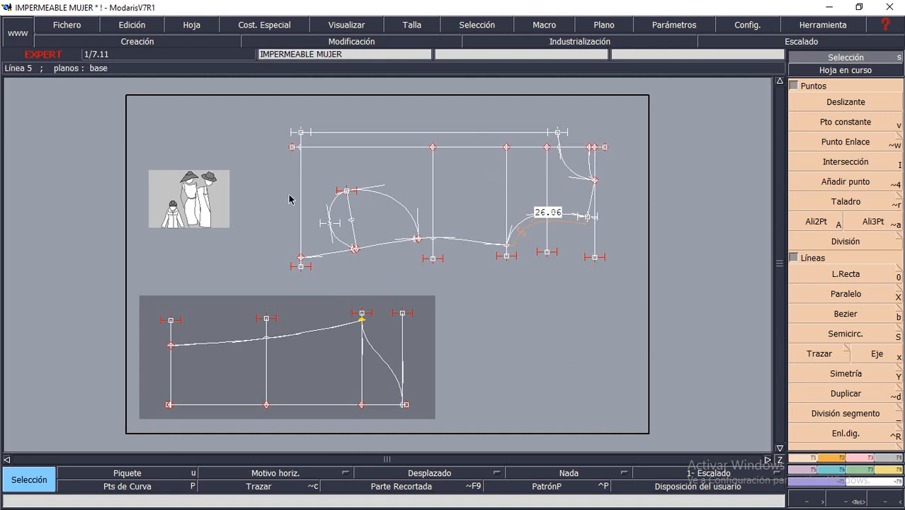
# Create a new sheet and draw a horizontal straight line 40 cm long on it.
pyautogui.click(202, 27)
pyautogui.click(203, 38)
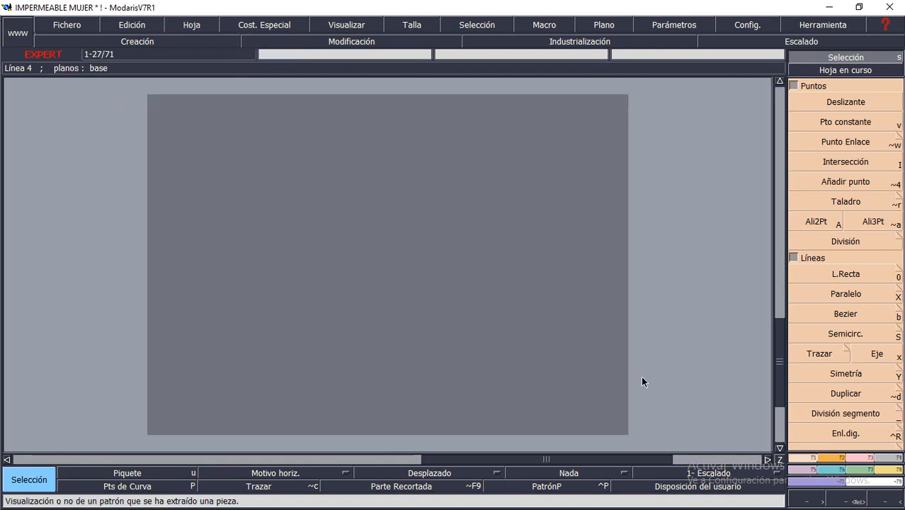
pyautogui.click(855, 276)
pyautogui.click(180, 359)
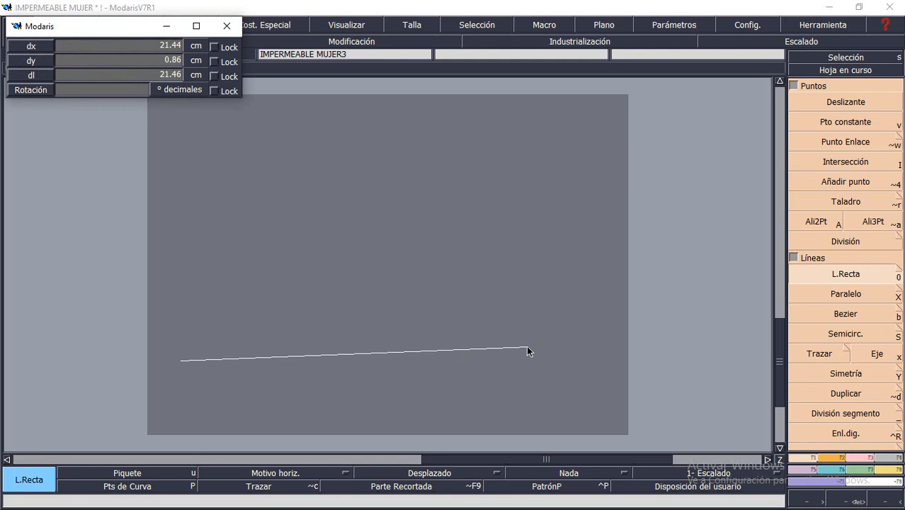
pyautogui.write('23')
pyautogui.press('Return')
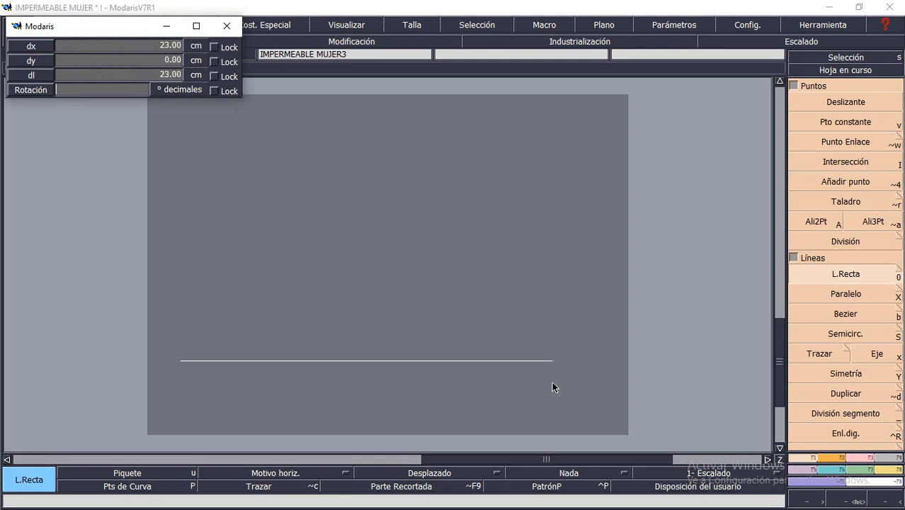
pyautogui.write('40')
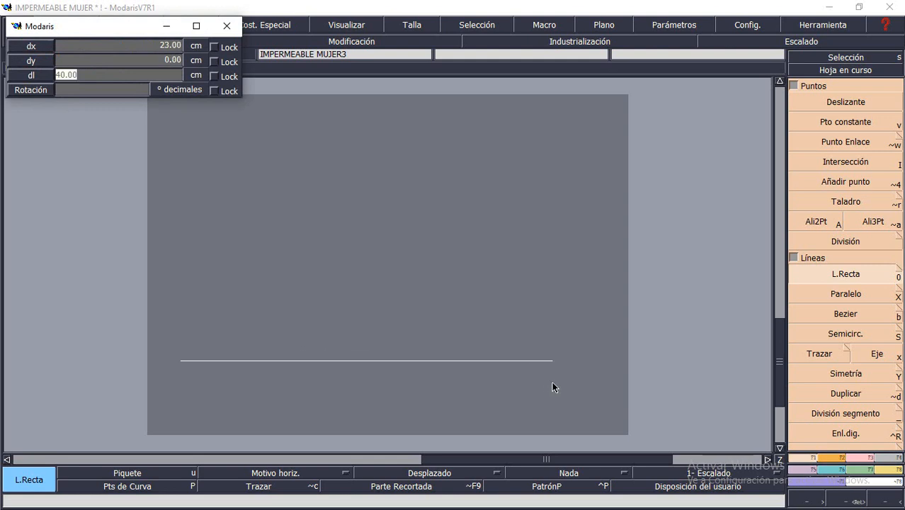
pyautogui.press('Return')
pyautogui.press('Return')
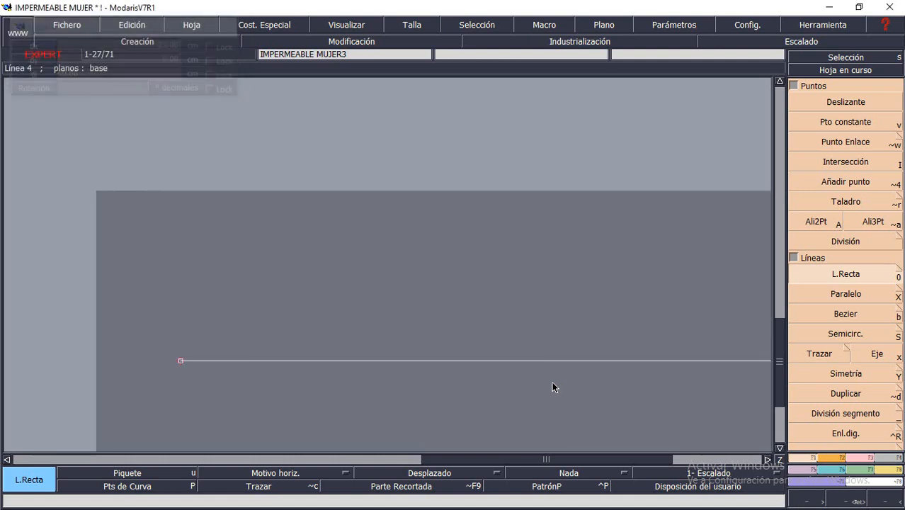
pyautogui.press('Home')
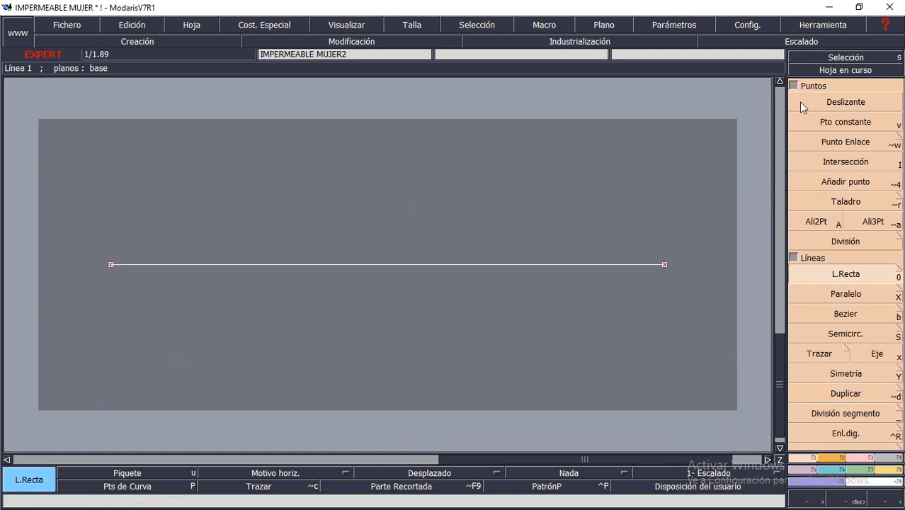
# Place constant points on the baseline, one about 0.44 cm from its right end and another at -13.5 cm from that point.
pyautogui.click(824, 119)
pyautogui.click(661, 264)
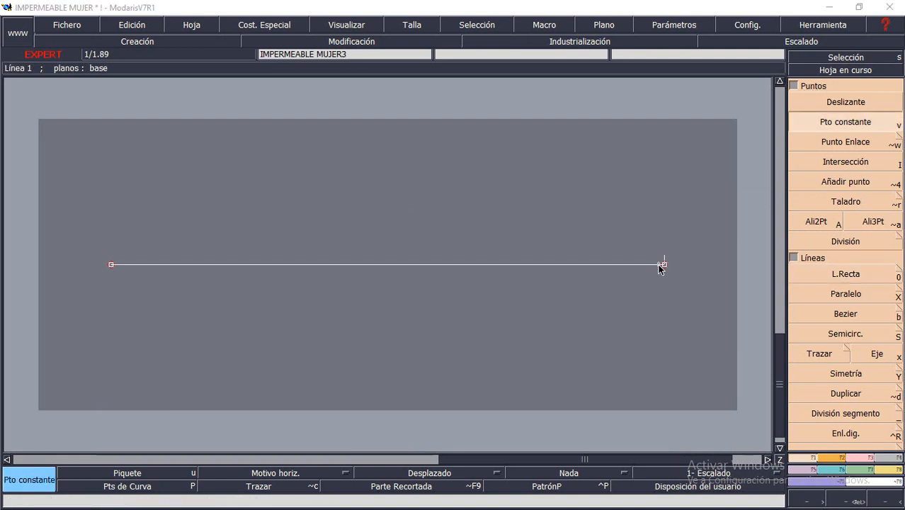
pyautogui.press('Return')
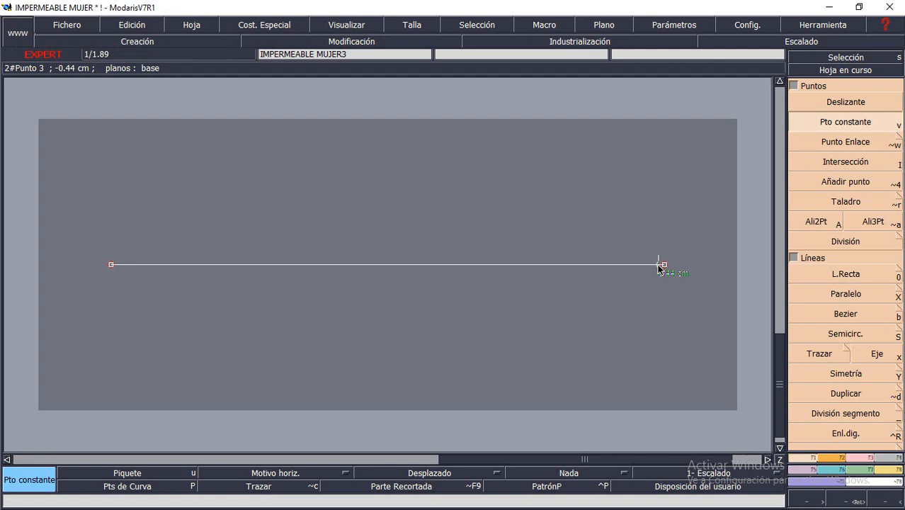
pyautogui.click(497, 264)
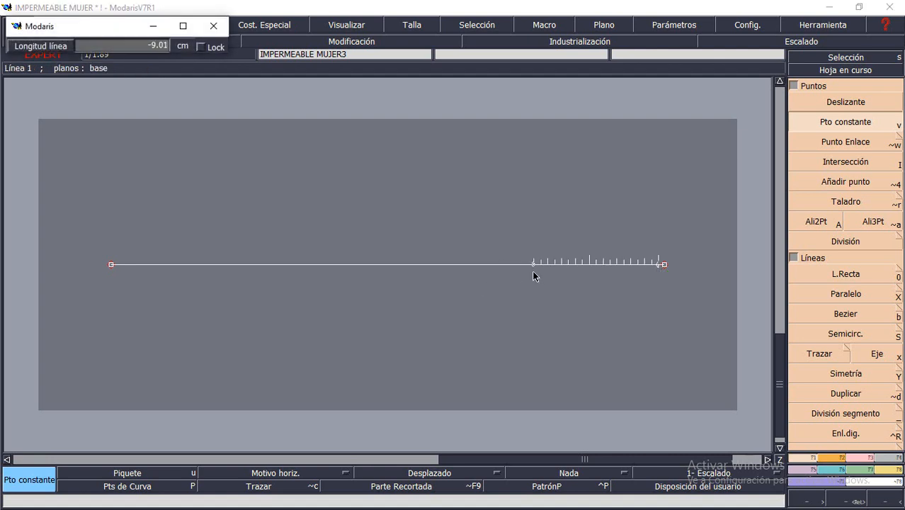
pyautogui.write('-2.00')
pyautogui.press('BackSpace')
pyautogui.press('Return')
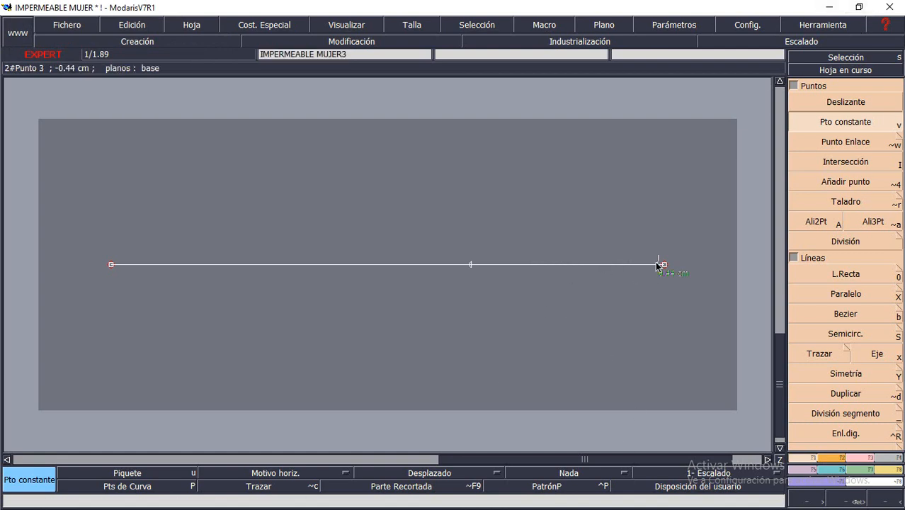
# Add a constant point on the baseline at -31.5 cm from the constant point near its right end.
pyautogui.click(657, 268)
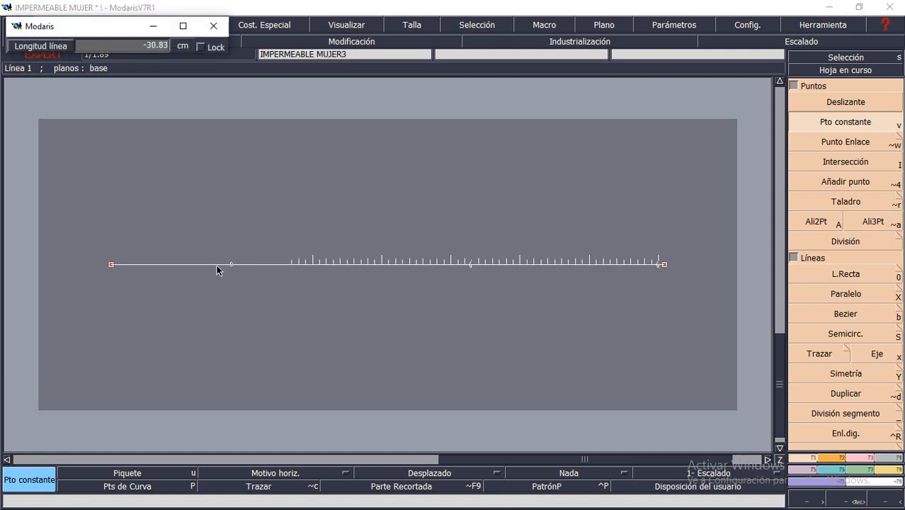
pyautogui.write('-13.50')
pyautogui.write('-')
pyautogui.write('31.5')
pyautogui.press('Return')
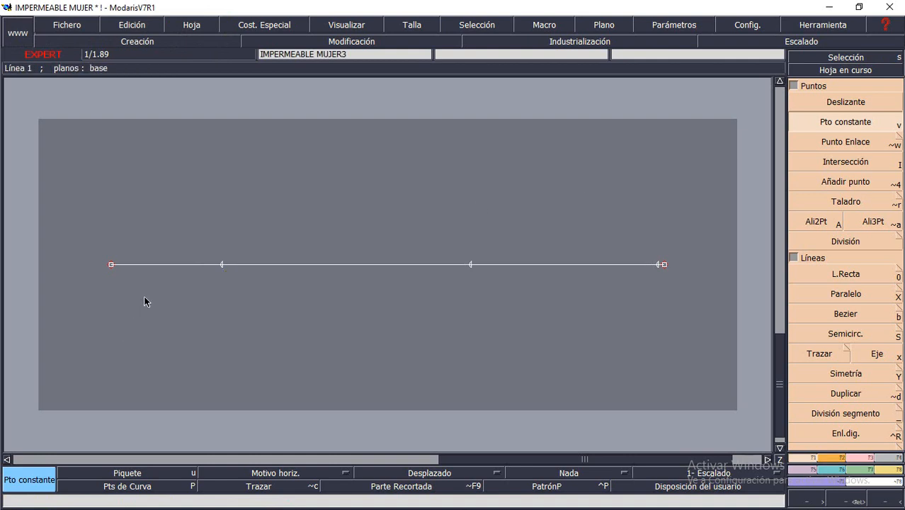
# Add another constant point on the baseline at -2 cm from the leftmost constant point.
pyautogui.click(223, 266)
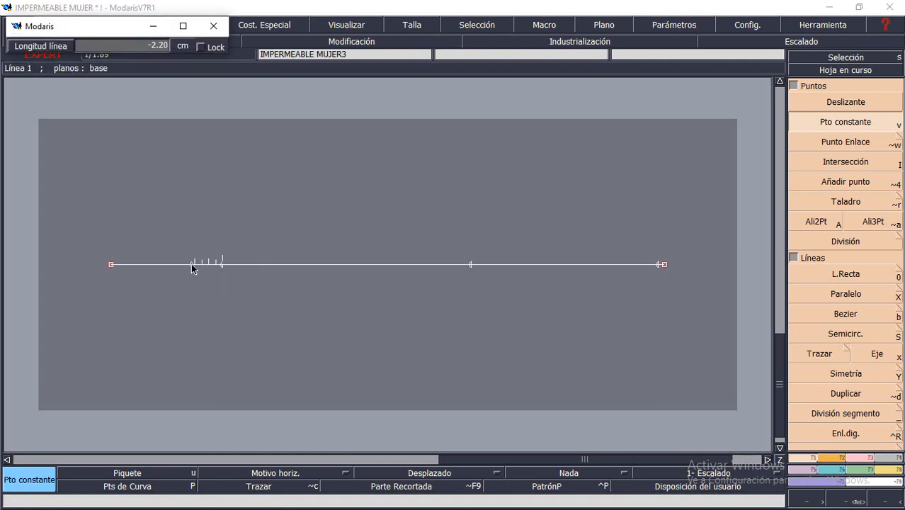
pyautogui.press('Down')
pyautogui.write('-2')
pyautogui.press('Return')
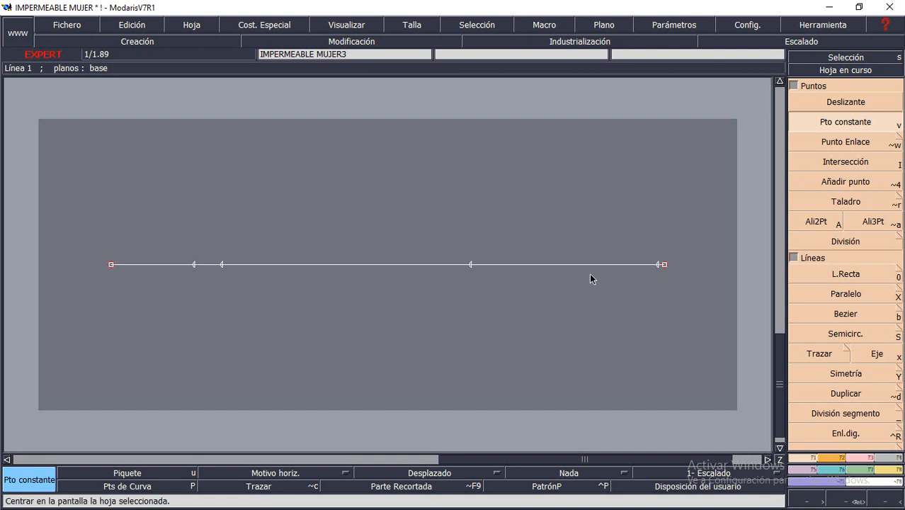
# Create a linked point 25 cm vertically above the baseline's rightmost constant point.
pyautogui.click(858, 143)
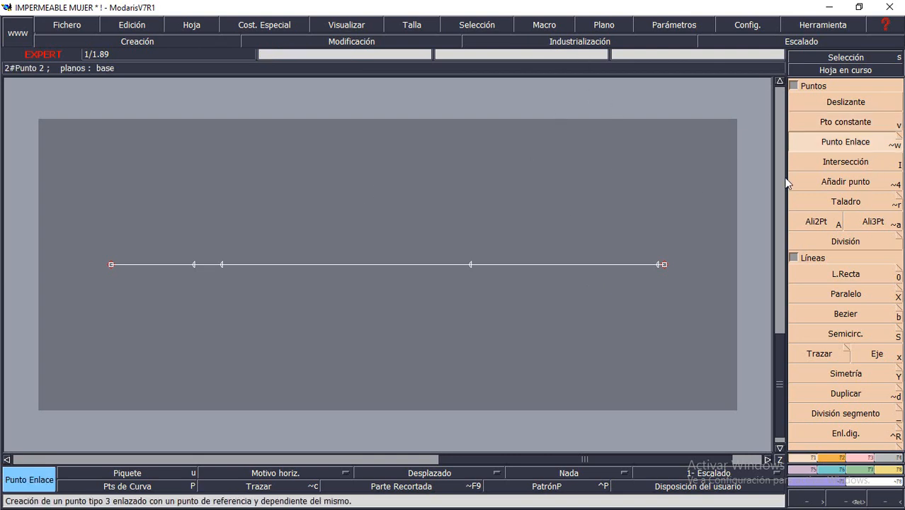
pyautogui.click(662, 264)
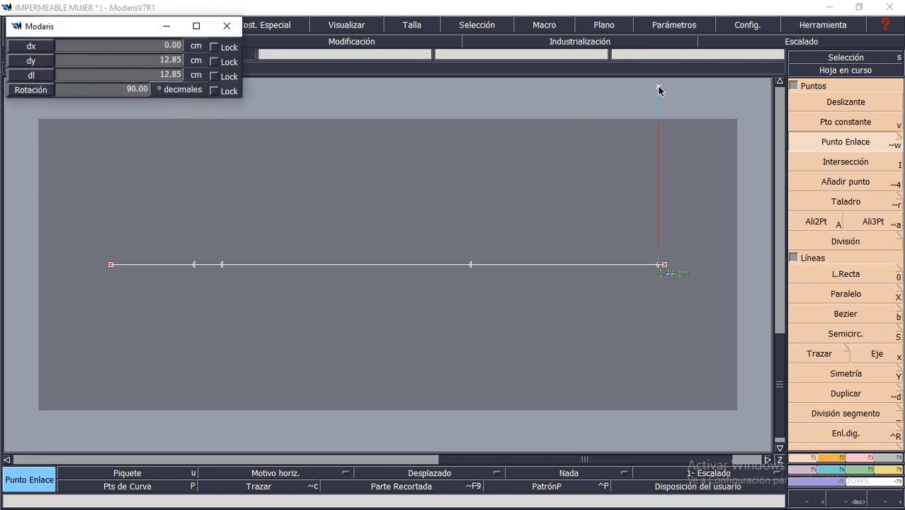
pyautogui.write('5.50')
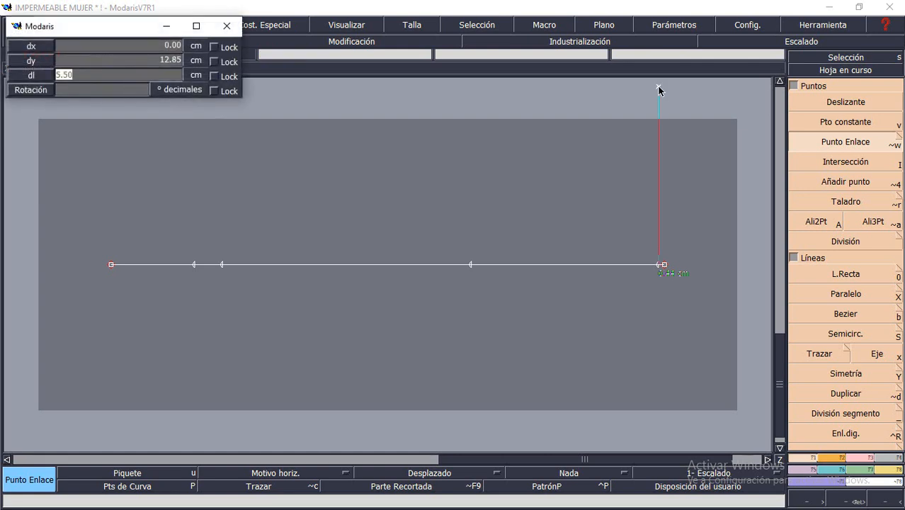
pyautogui.write('25')
pyautogui.press('Return')
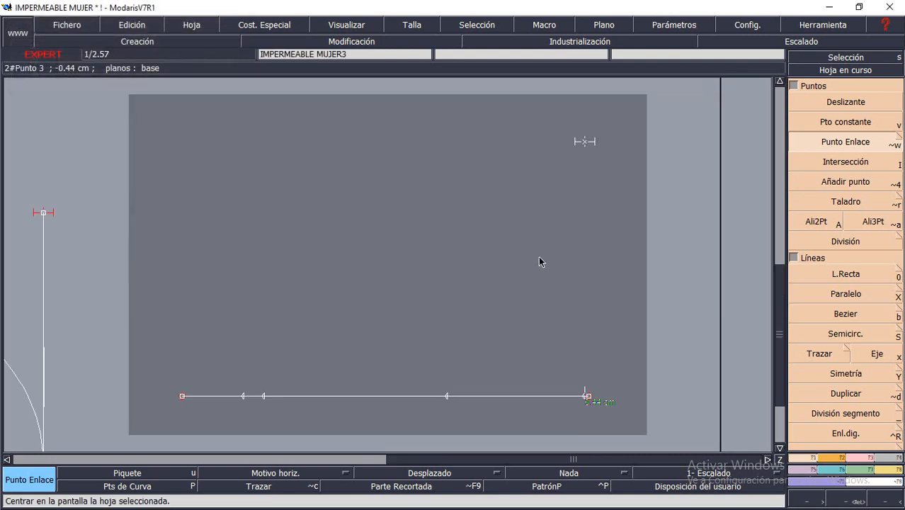
# Place linked points about 25 cm vertically above each of the other three constant points on the baseline.
pyautogui.click(449, 398)
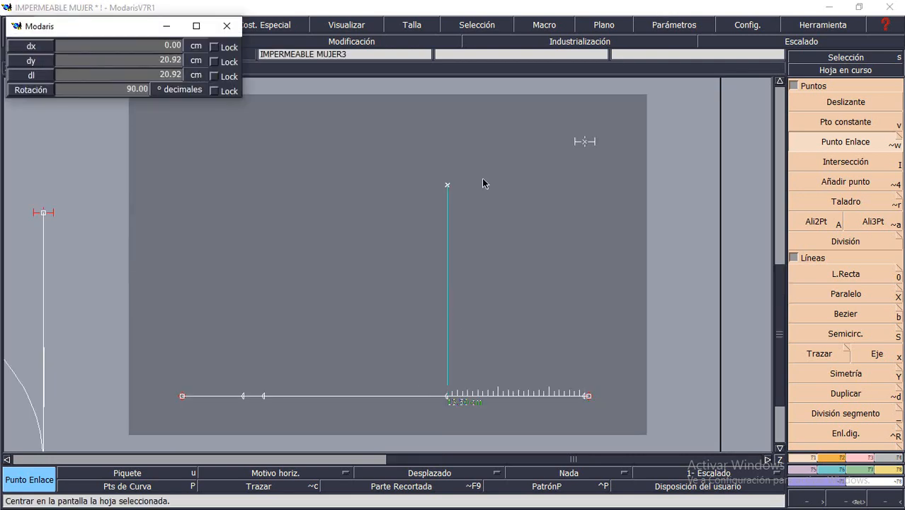
pyautogui.click(475, 145)
pyautogui.click(263, 396)
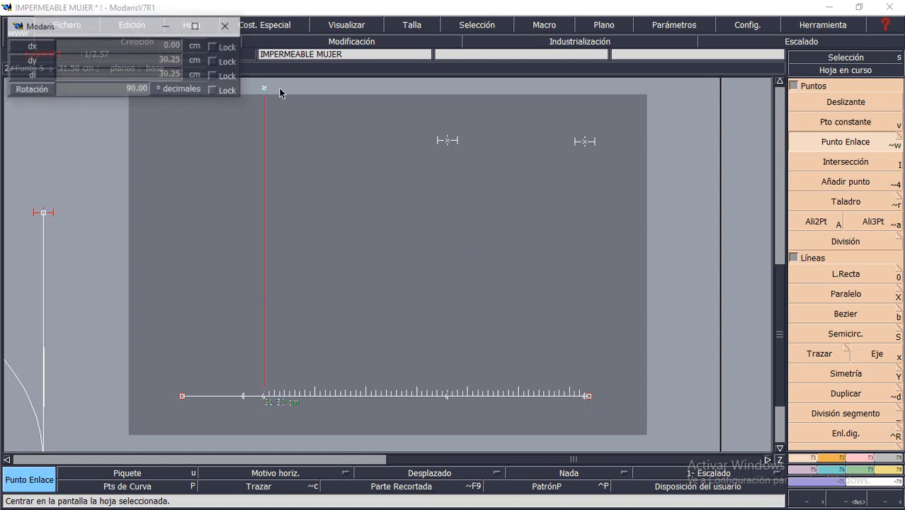
pyautogui.click(283, 145)
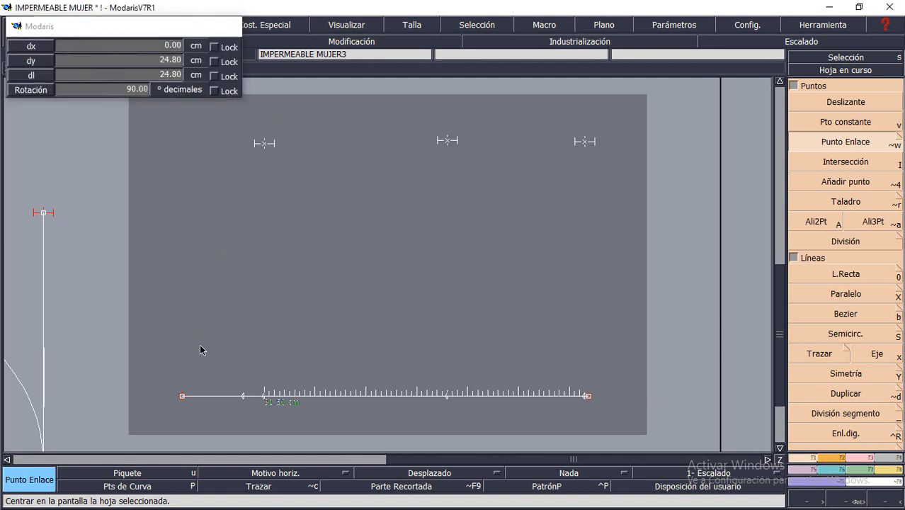
pyautogui.click(244, 396)
pyautogui.click(238, 137)
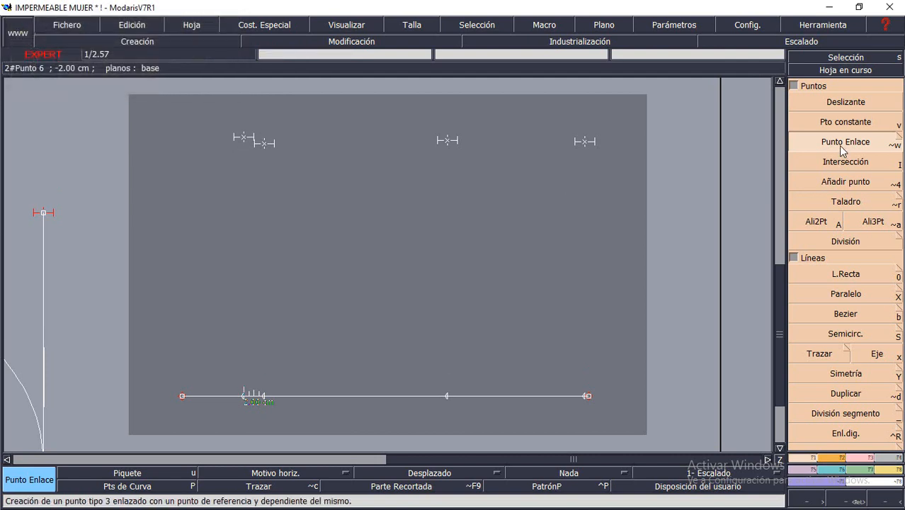
# Join the baseline's constant points to the linked points above them with vertical straight lines.
pyautogui.click(844, 276)
pyautogui.click(586, 396)
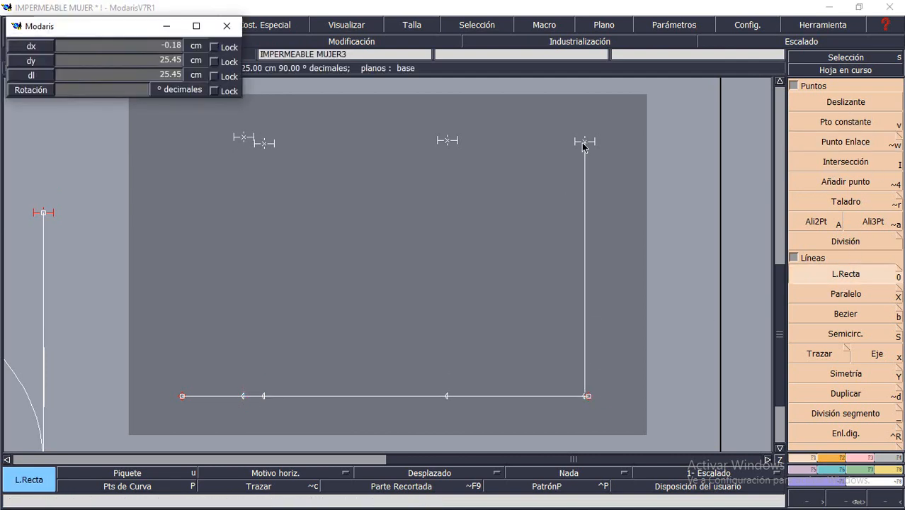
pyautogui.click(585, 141)
pyautogui.click(446, 396)
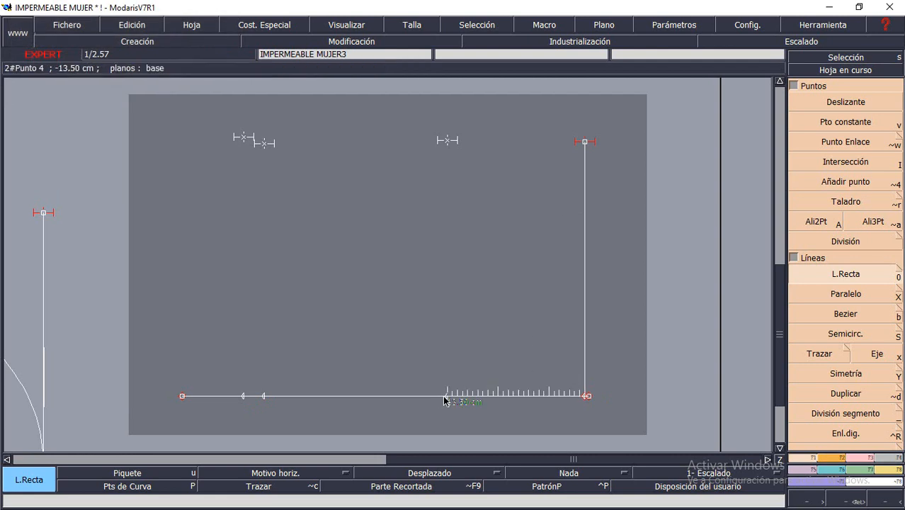
pyautogui.click(447, 140)
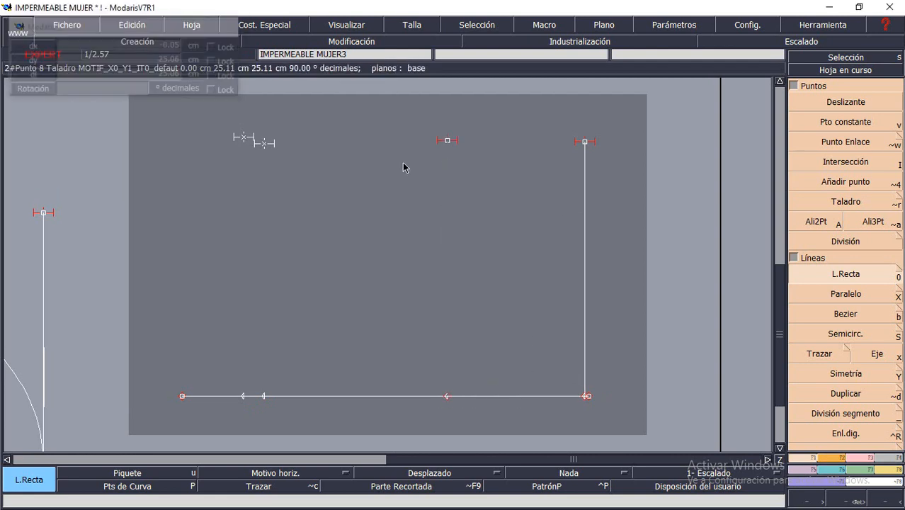
pyautogui.click(264, 396)
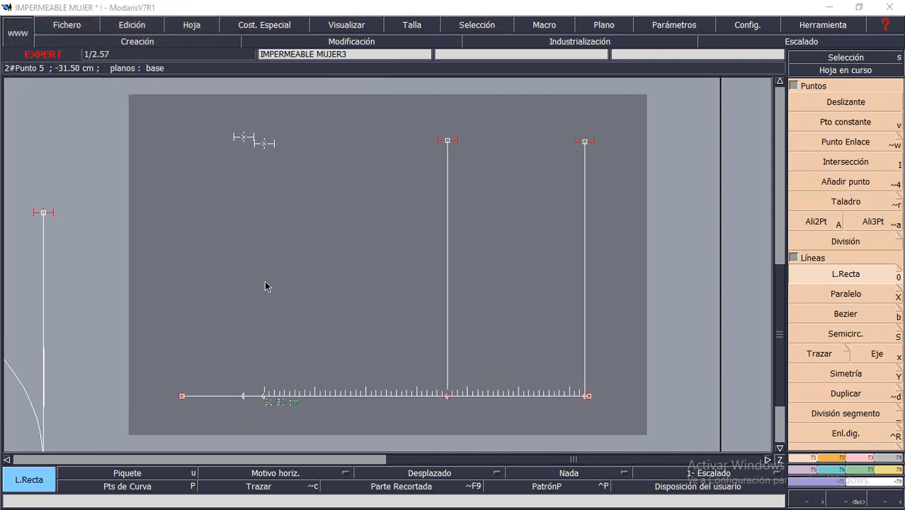
pyautogui.click(264, 144)
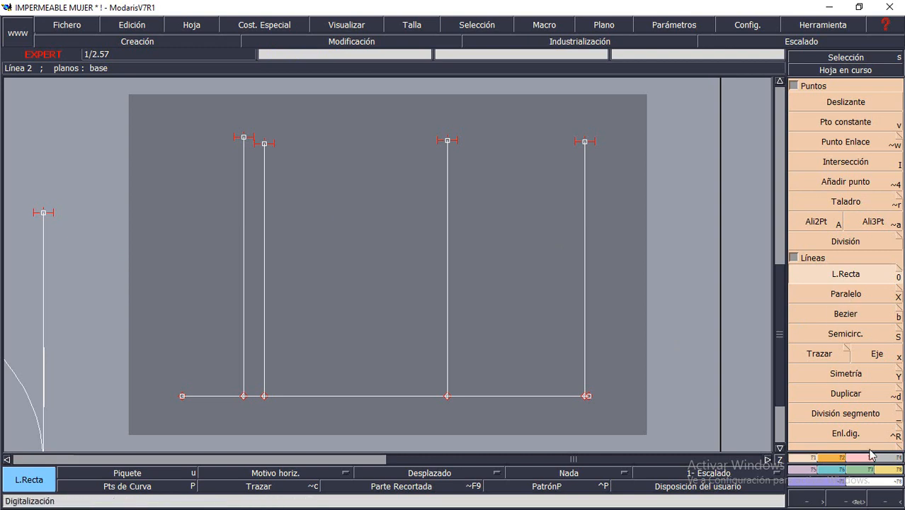
# Create a parallel to the baseline 18 cm above it, with the Líneas con restricción option enabled.
pyautogui.click(897, 293)
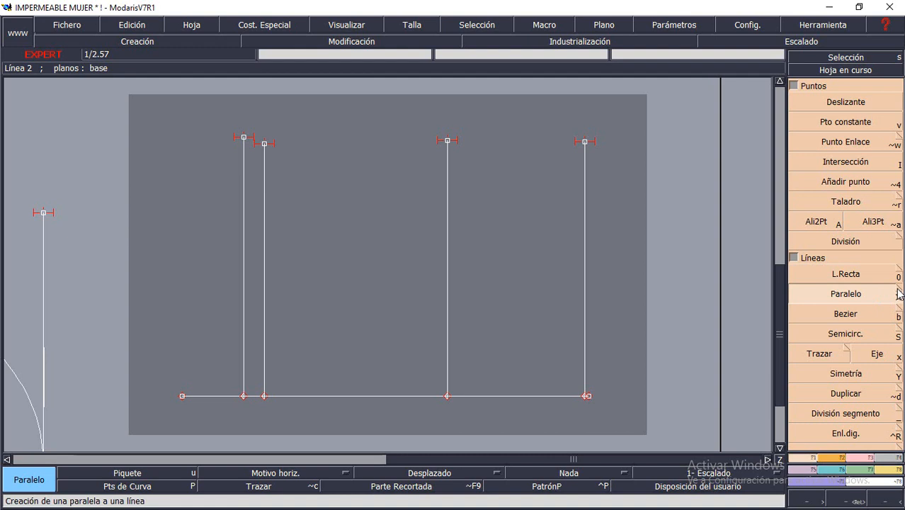
pyautogui.click(899, 294)
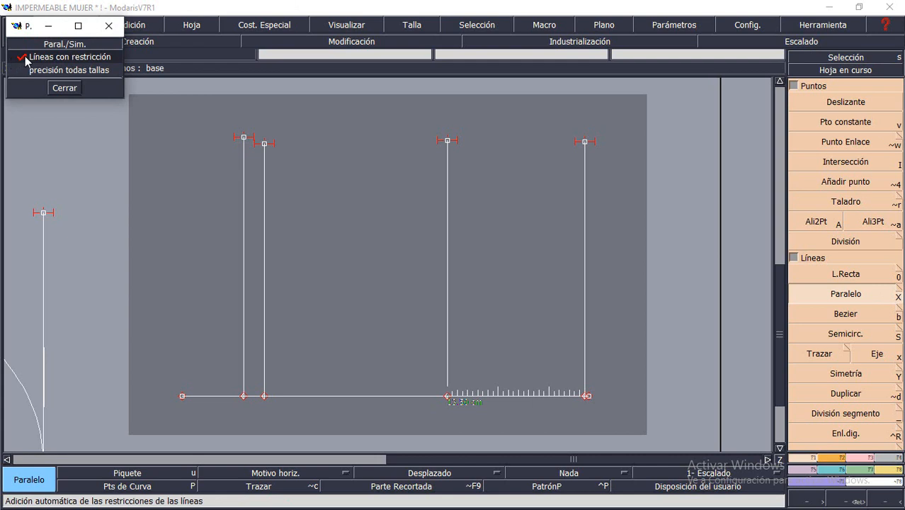
pyautogui.click(65, 89)
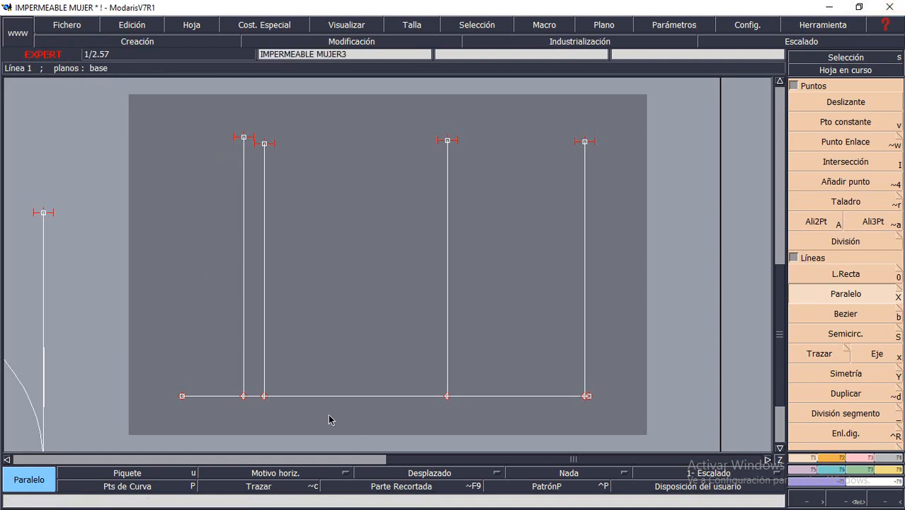
pyautogui.click(362, 396)
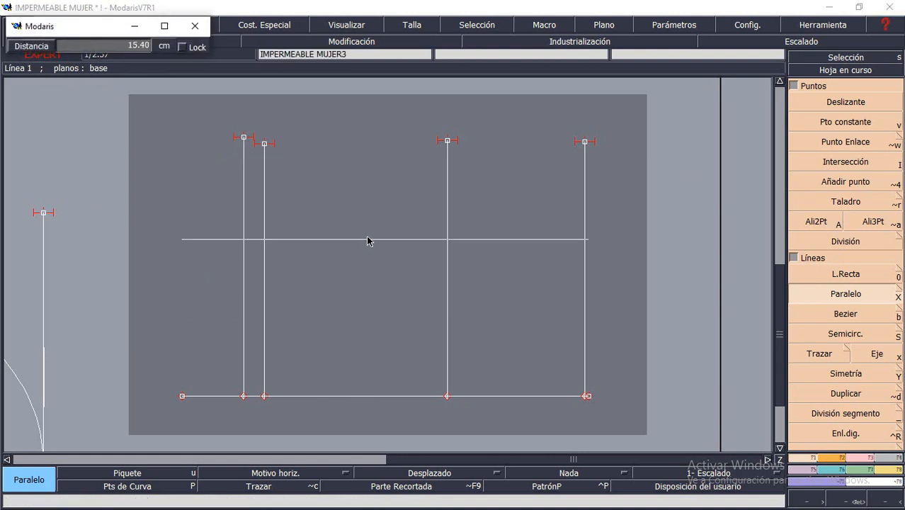
pyautogui.write('6.00')
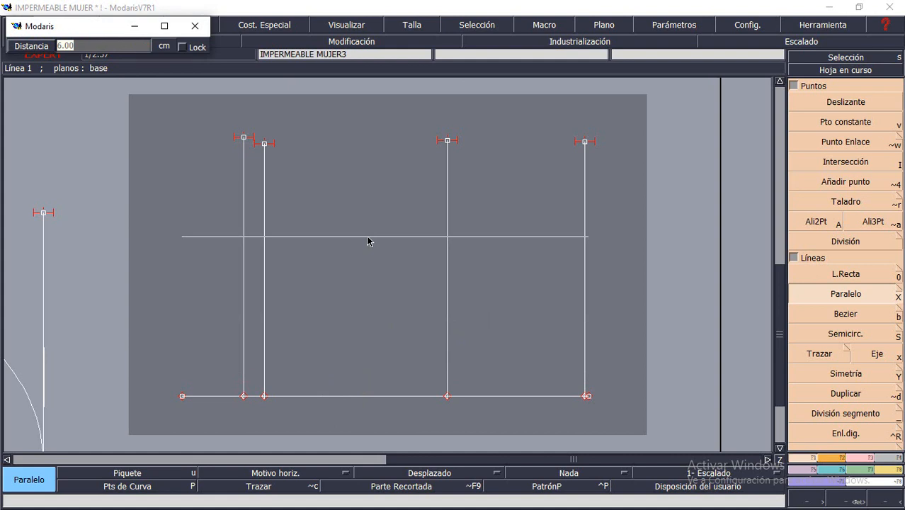
pyautogui.write('18')
pyautogui.press('Return')
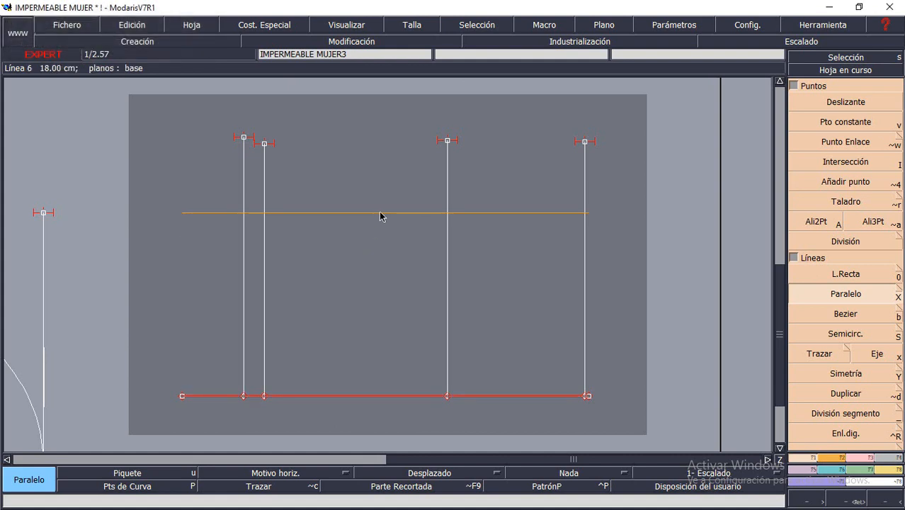
# Create a second parallel 6 cm above the upper horizontal parallel line.
pyautogui.click(382, 207)
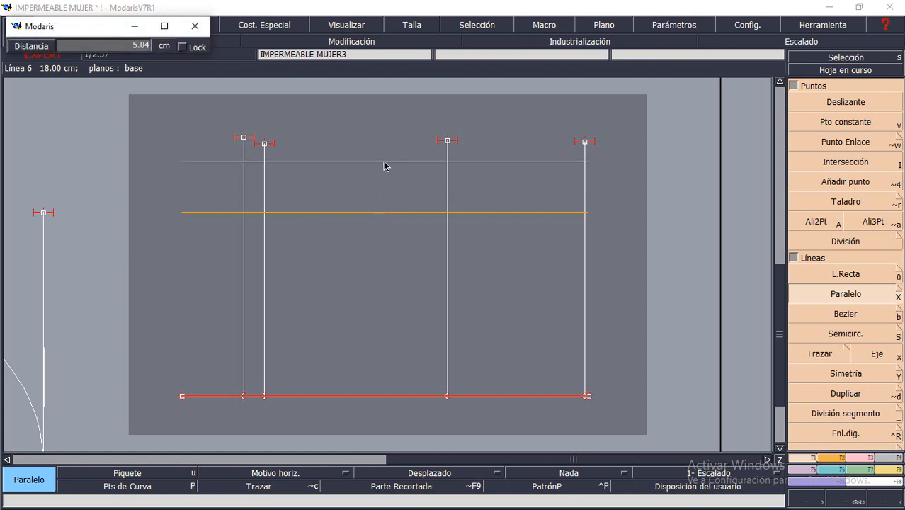
pyautogui.press('Down')
pyautogui.write('6')
pyautogui.press('Return')
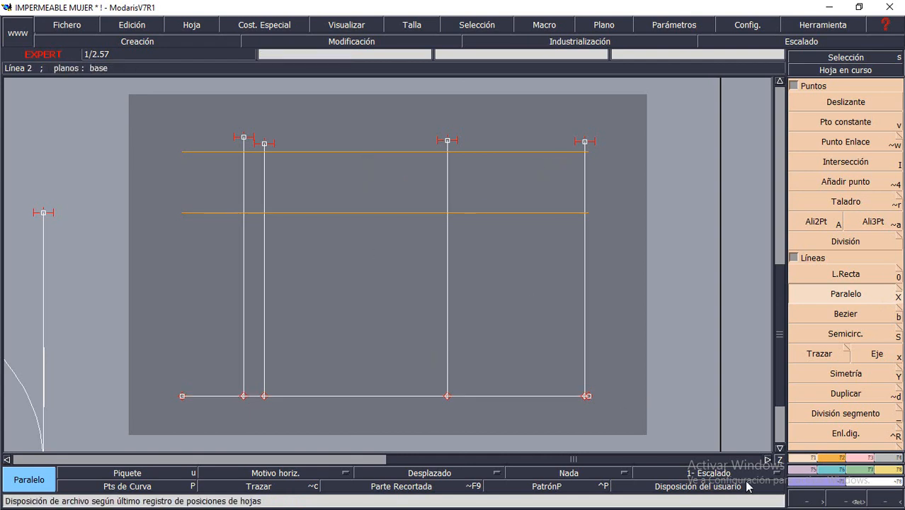
# Try moving the parallel line 18 cm above the baseline with the Modificar tool.
pyautogui.press('F3')
pyautogui.click(836, 253)
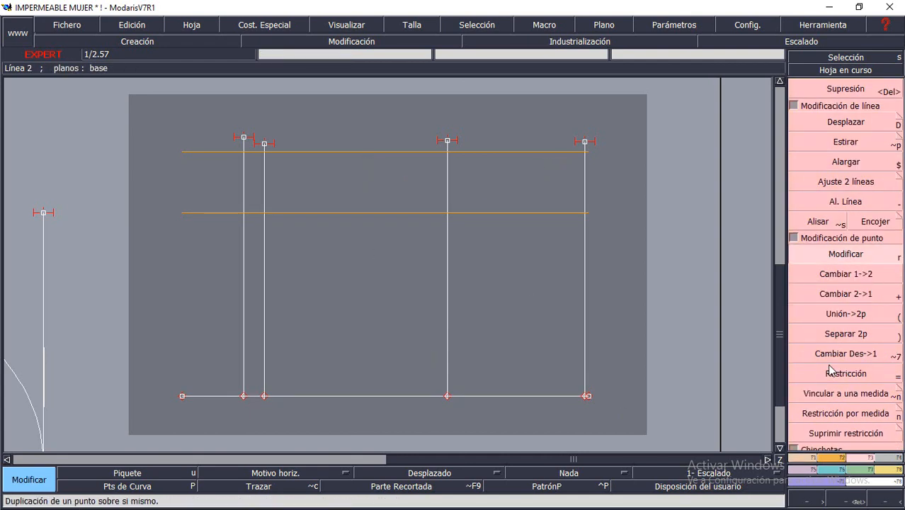
pyautogui.click(429, 213)
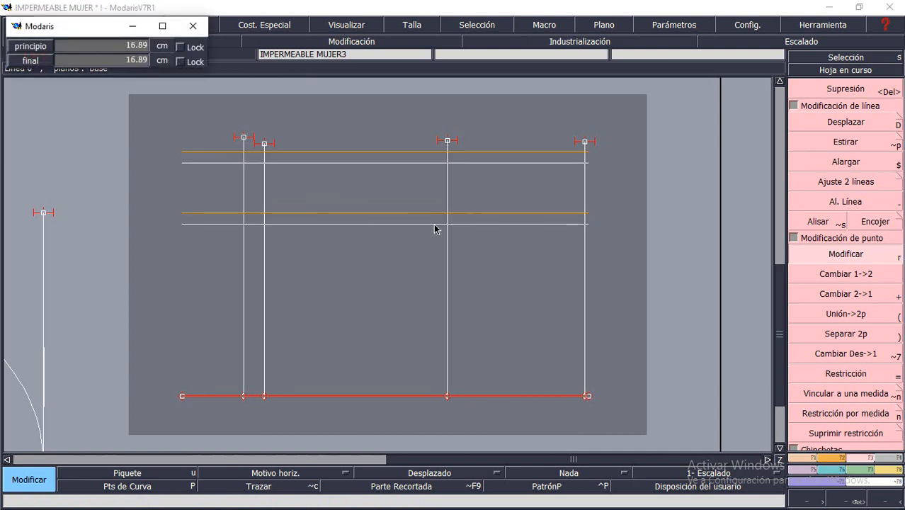
pyautogui.click(435, 228)
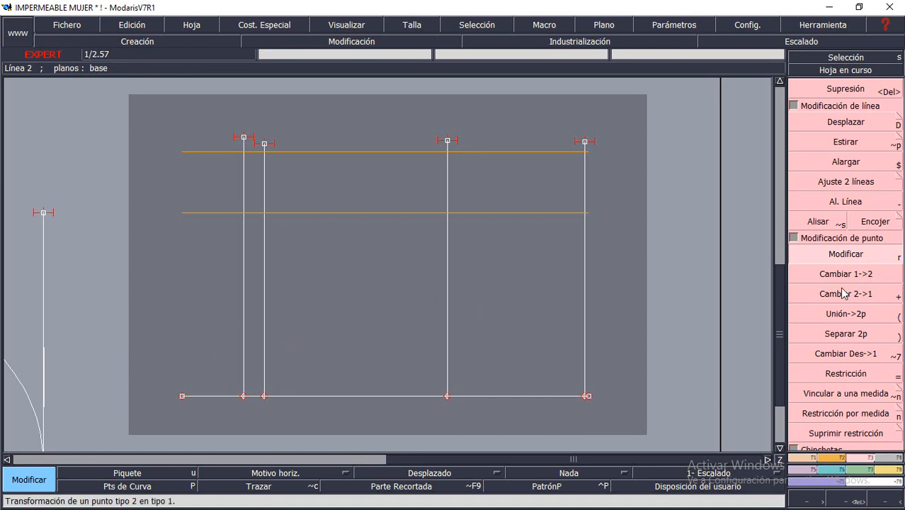
# Place a linked point 5.5 cm vertically below the leftmost constant point on the baseline.
pyautogui.press('F1')
pyautogui.click(847, 136)
pyautogui.click(244, 395)
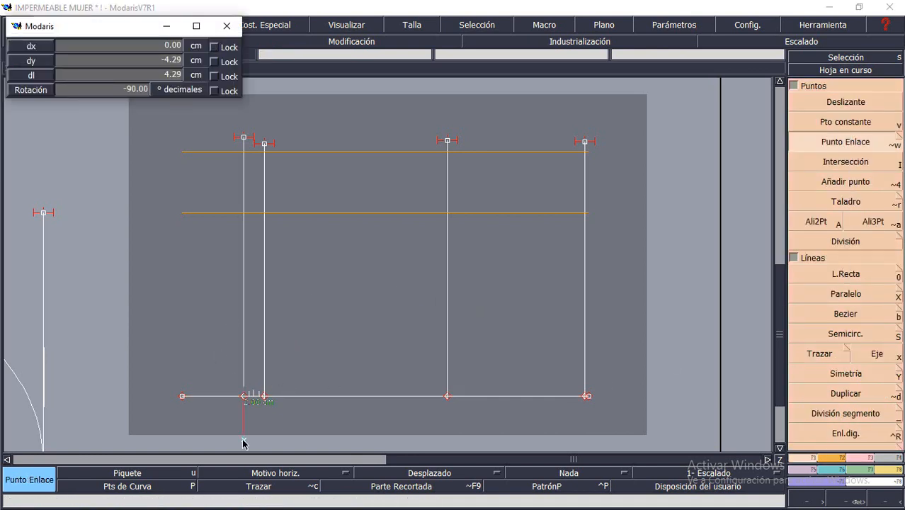
pyautogui.press('Down')
pyautogui.press('Down')
pyautogui.press('Down')
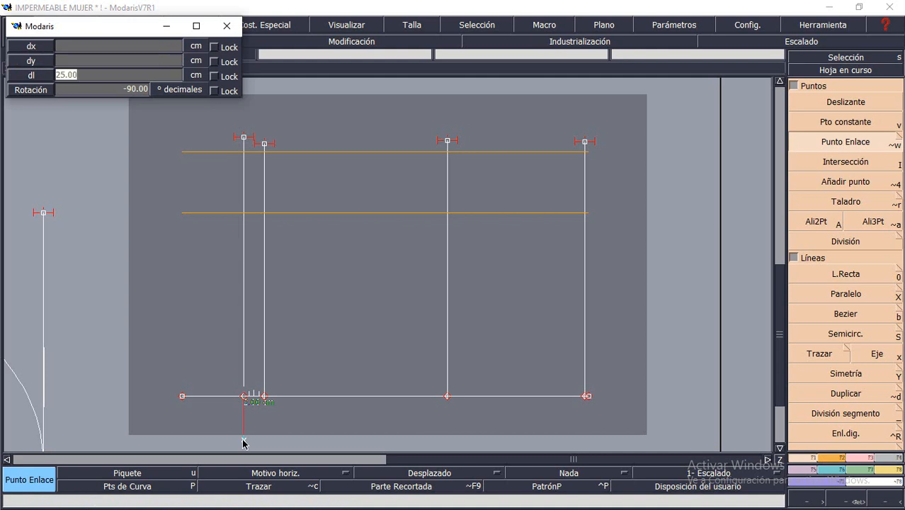
pyautogui.write('5')
pyautogui.press('Return')
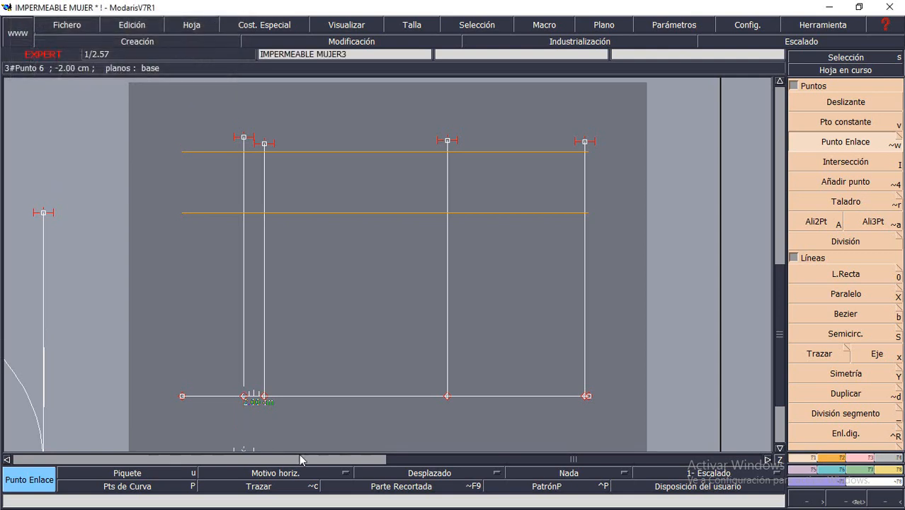
# Draw a straight line from the baseline's leftmost constant point down to the linked point below it.
pyautogui.click(838, 275)
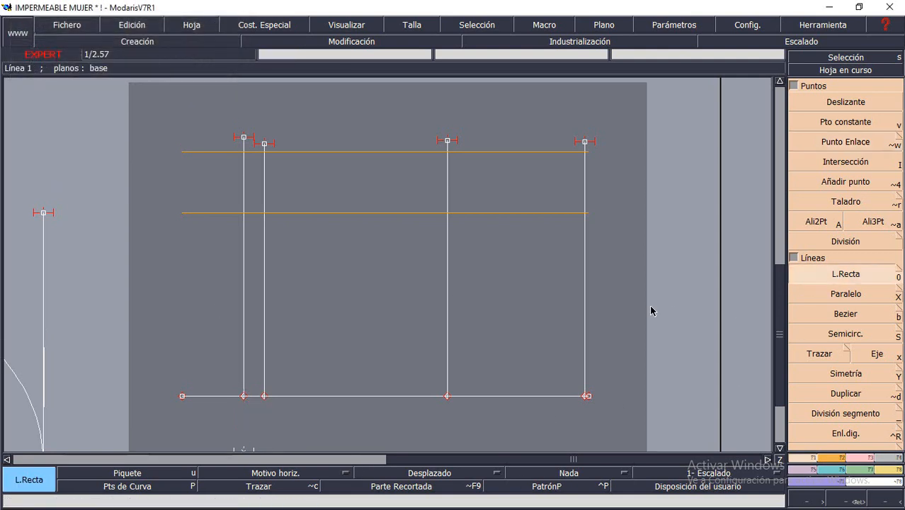
pyautogui.press('Return')
pyautogui.moveTo(159, 349); pyautogui.dragTo(343, 473)
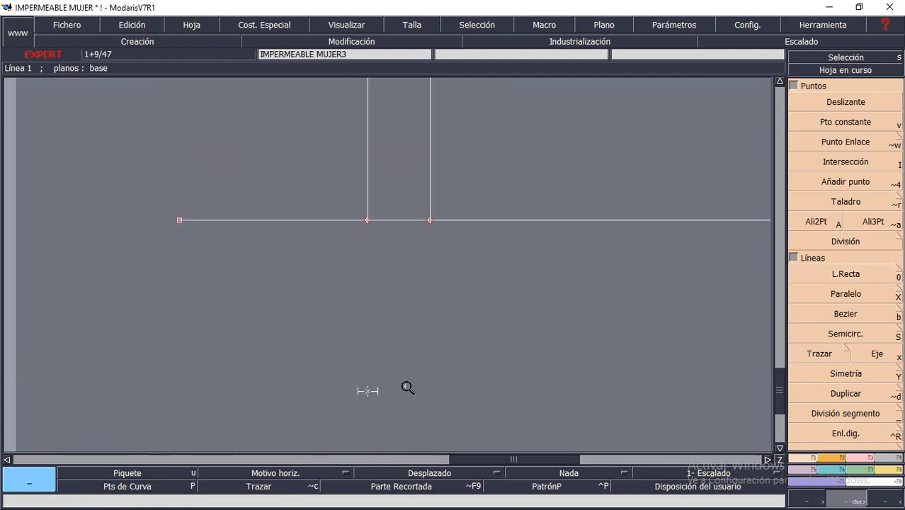
pyautogui.click(845, 276)
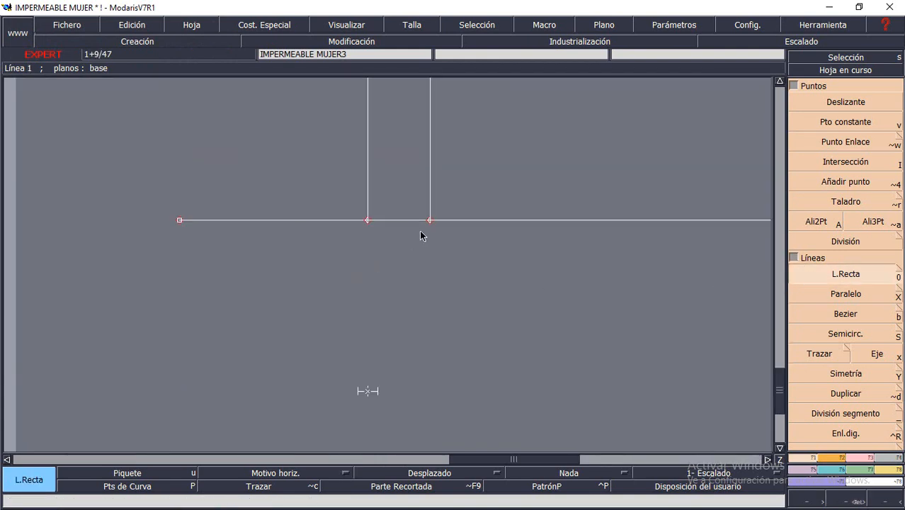
pyautogui.click(366, 220)
pyautogui.press('Return')
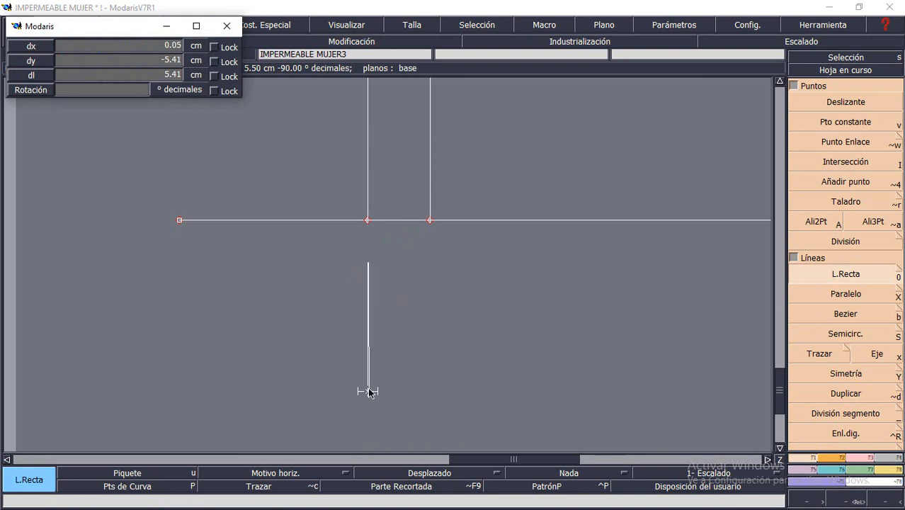
pyautogui.click(369, 389)
# Add an intersection point where the lower parallel crosses the rightmost vertical line.
pyautogui.press('Home')
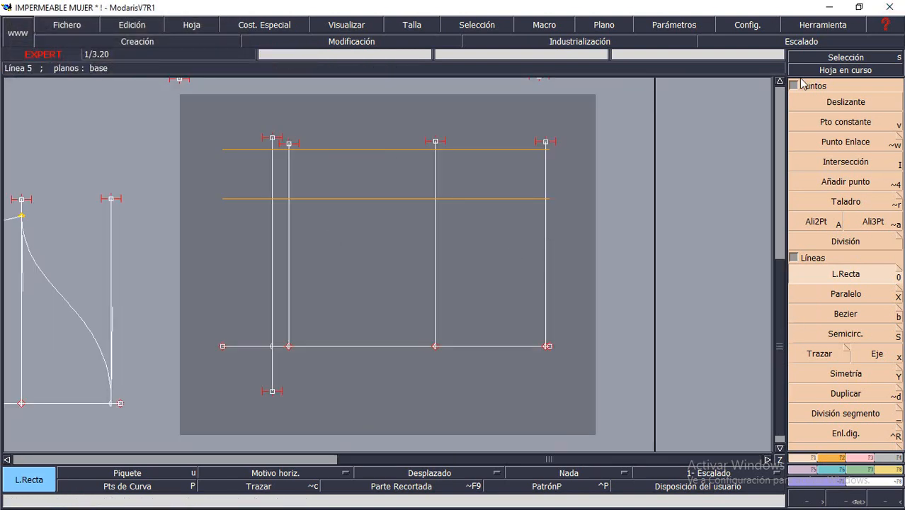
pyautogui.press('Return')
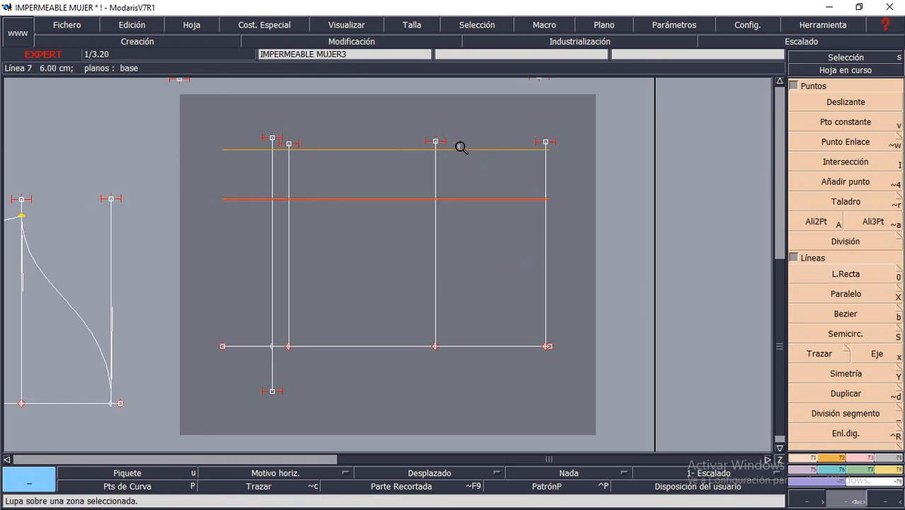
pyautogui.click(488, 168)
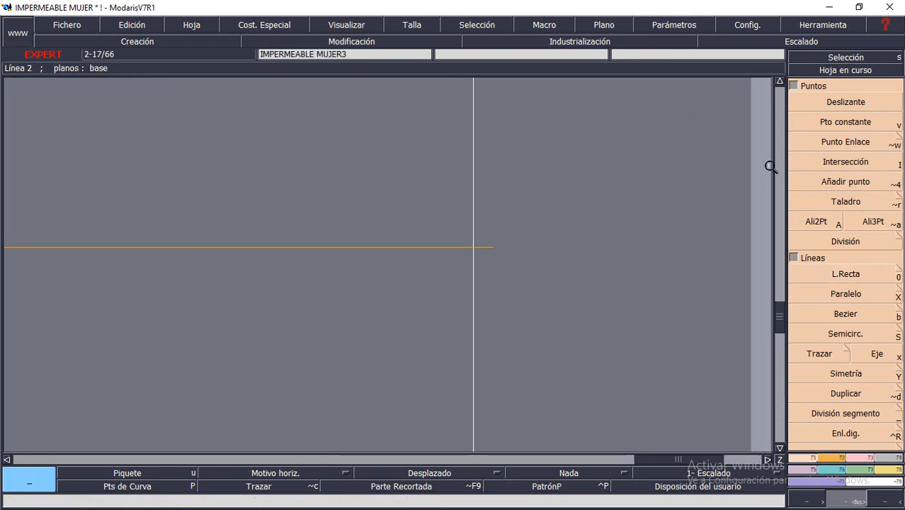
pyautogui.click(843, 166)
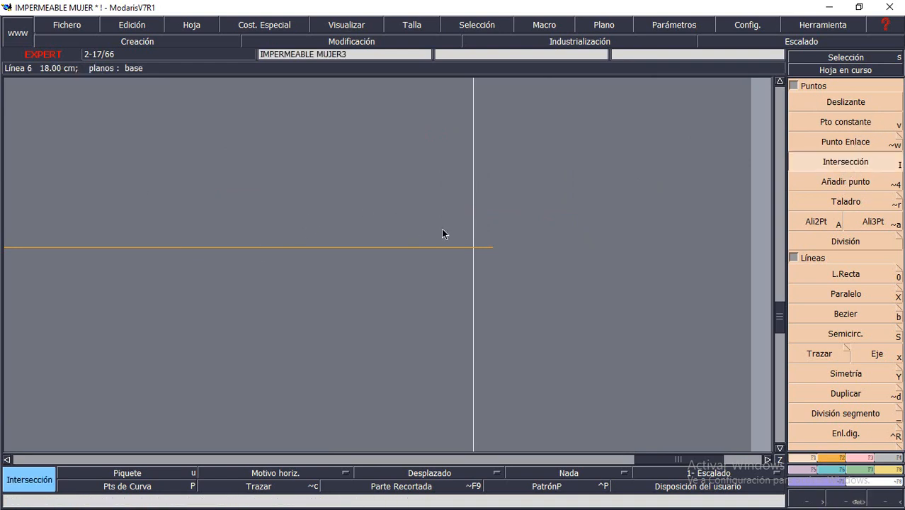
pyautogui.click(473, 247)
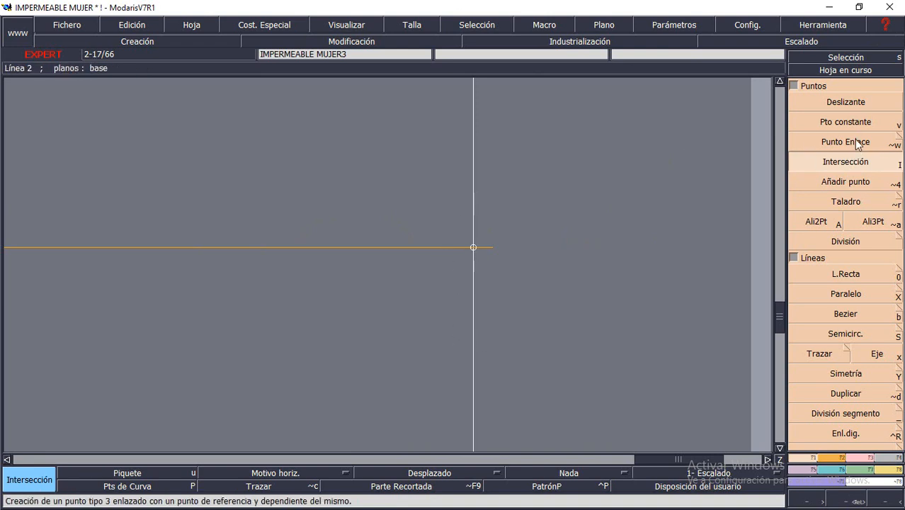
# Place a constant point on the lower parallel at -2.5 cm from its intersection with the rightmost vertical line.
pyautogui.click(850, 118)
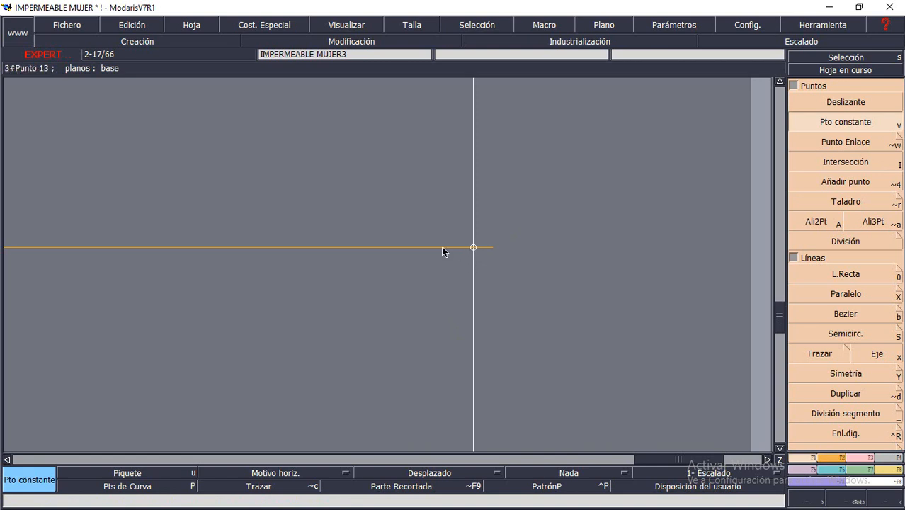
pyautogui.moveTo(442, 248); pyautogui.dragTo(391, 253)
pyautogui.write('-2.00')
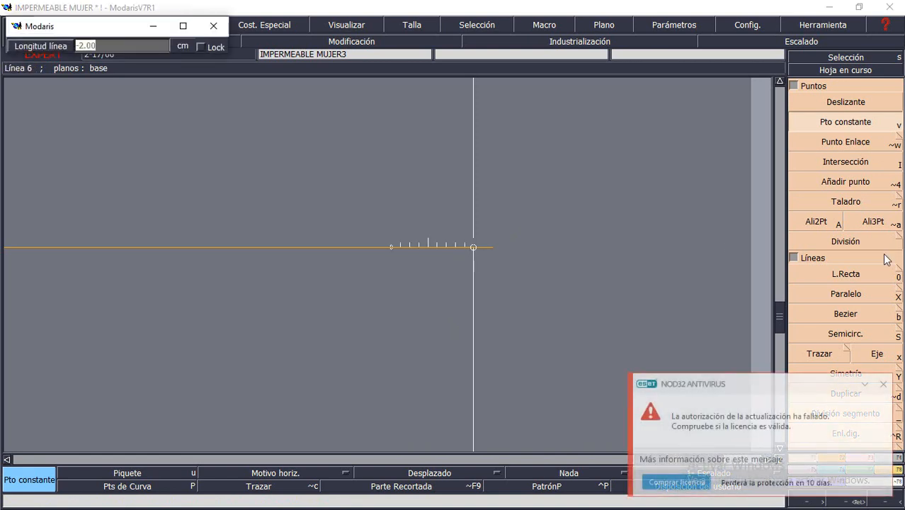
pyautogui.click(883, 385)
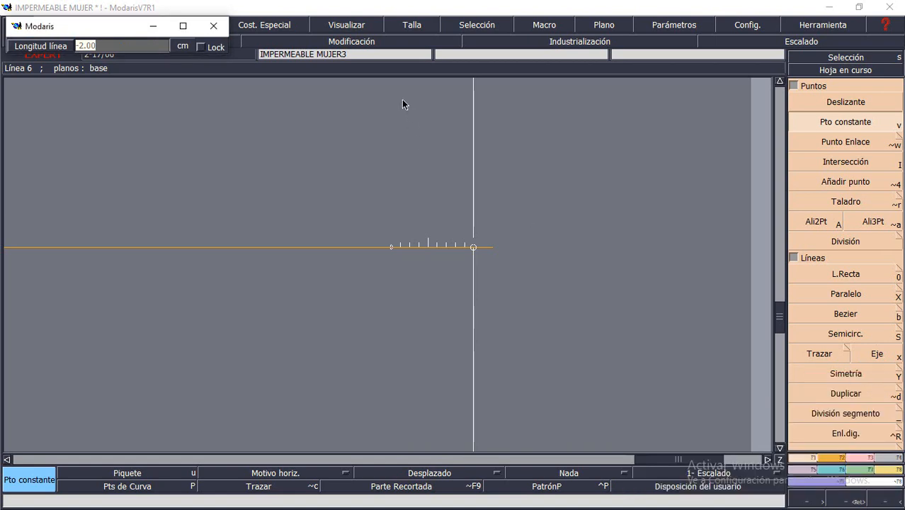
pyautogui.press('BackSpace')
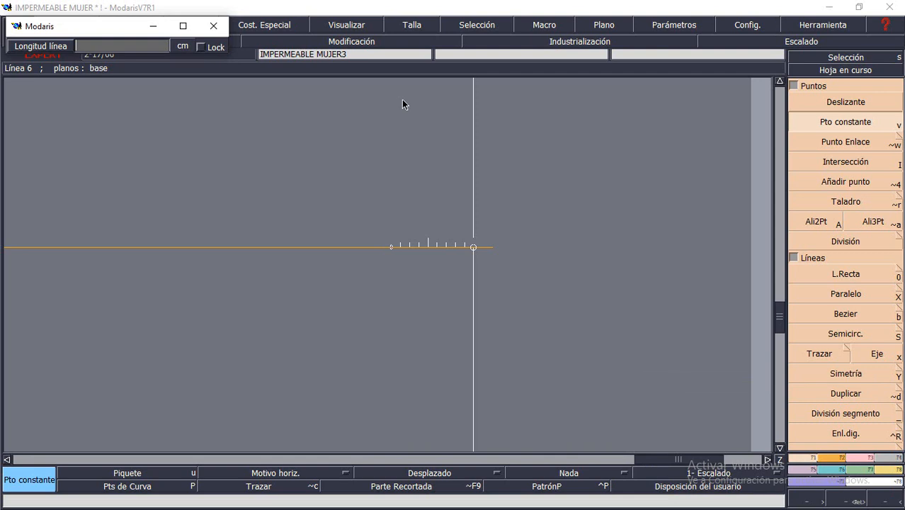
pyautogui.write('-2.5')
pyautogui.press('Return')
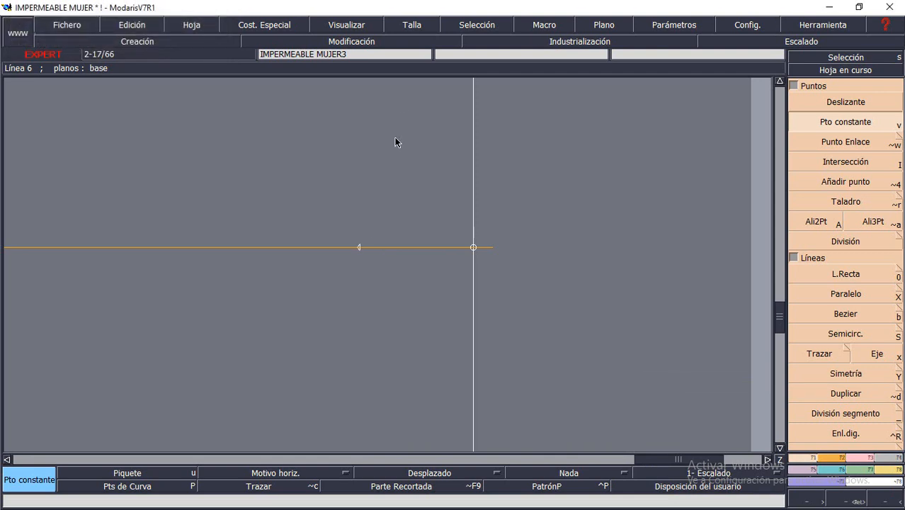
# Add intersection points where the upper parallel crosses the third vertical from the left and the lower parallel crosses the second.
pyautogui.press('Home')
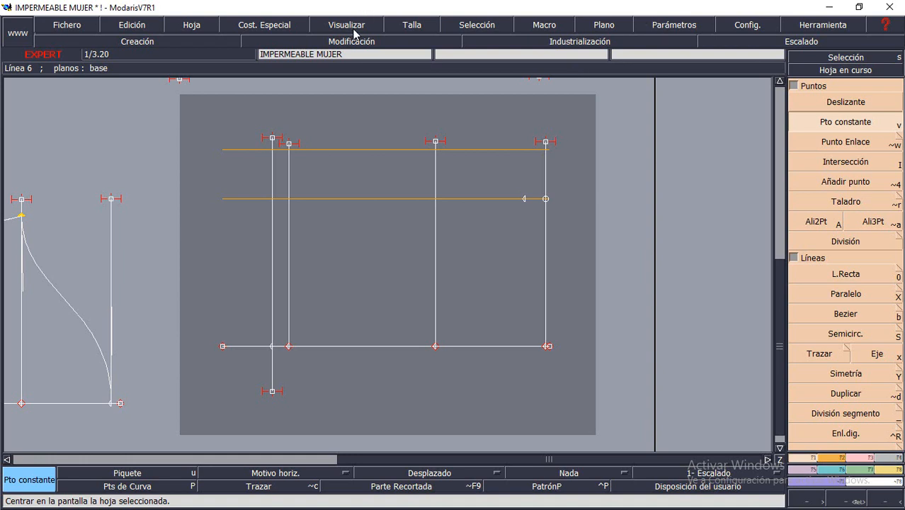
pyautogui.press('End')
pyautogui.moveTo(207, 112); pyautogui.dragTo(625, 251)
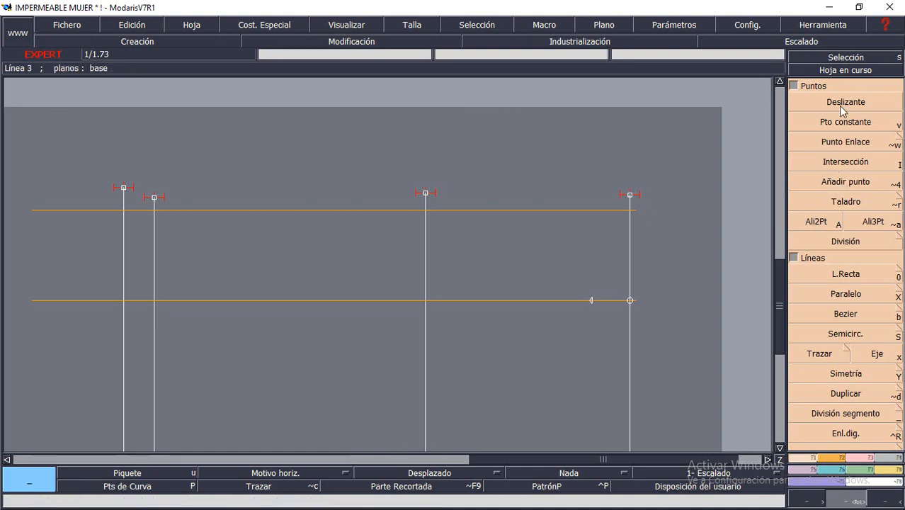
pyautogui.click(842, 162)
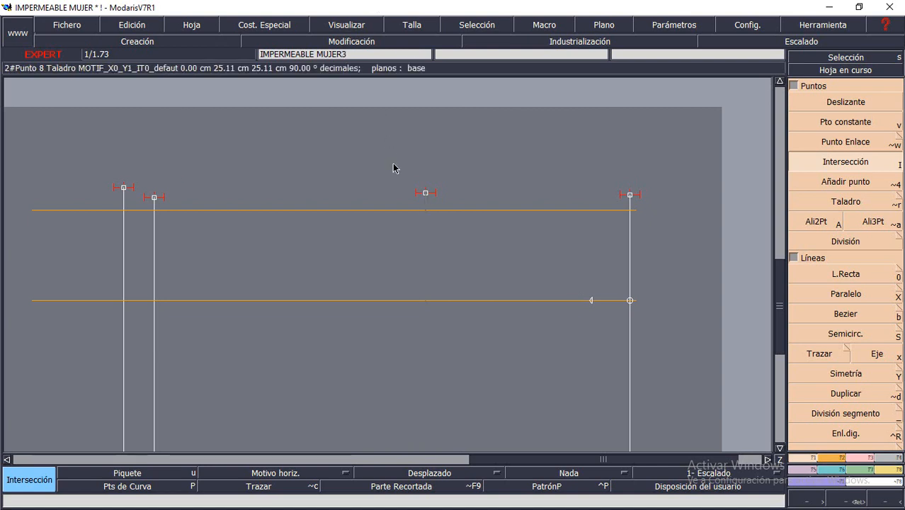
pyautogui.click(423, 209)
pyautogui.click(427, 209)
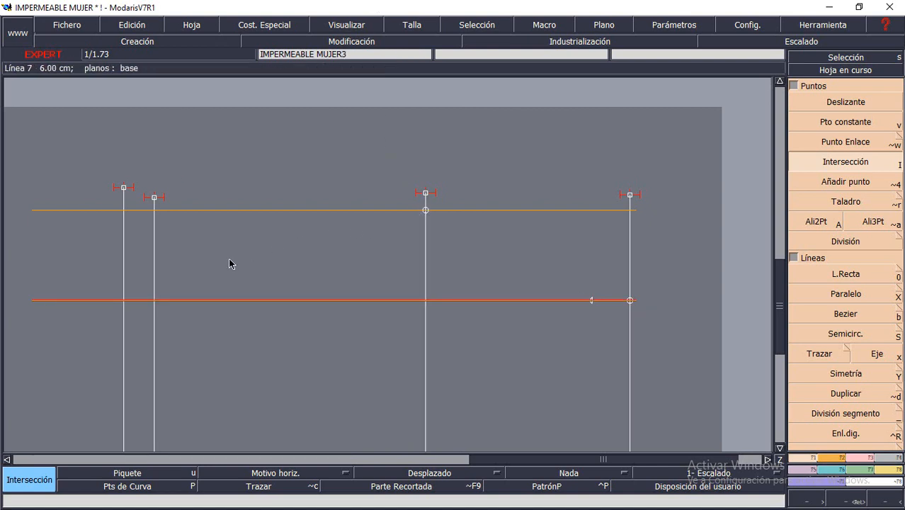
pyautogui.click(154, 301)
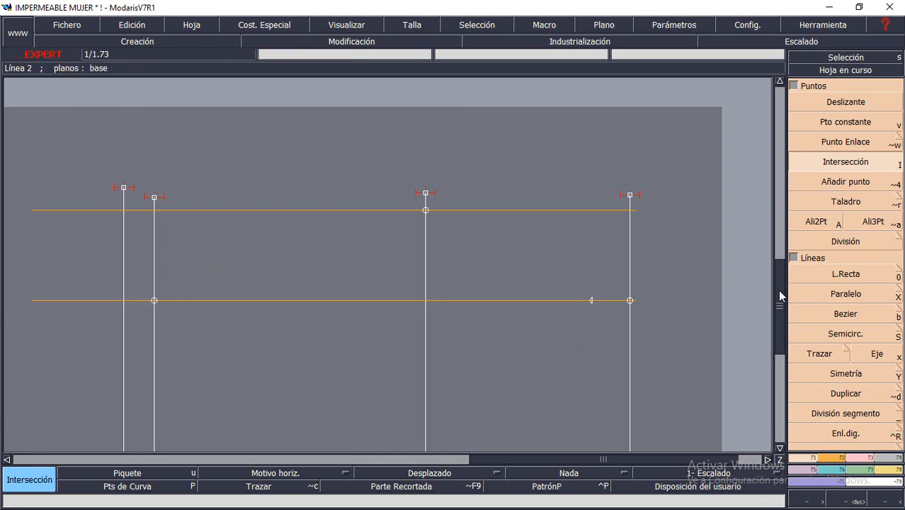
# Draw a Bezier outline from the baseline's rightmost constant point through the -2.5 cm point, upper intersection and left intersection to the linked point below the baseline.
pyautogui.moveTo(778, 289); pyautogui.dragTo(779, 321)
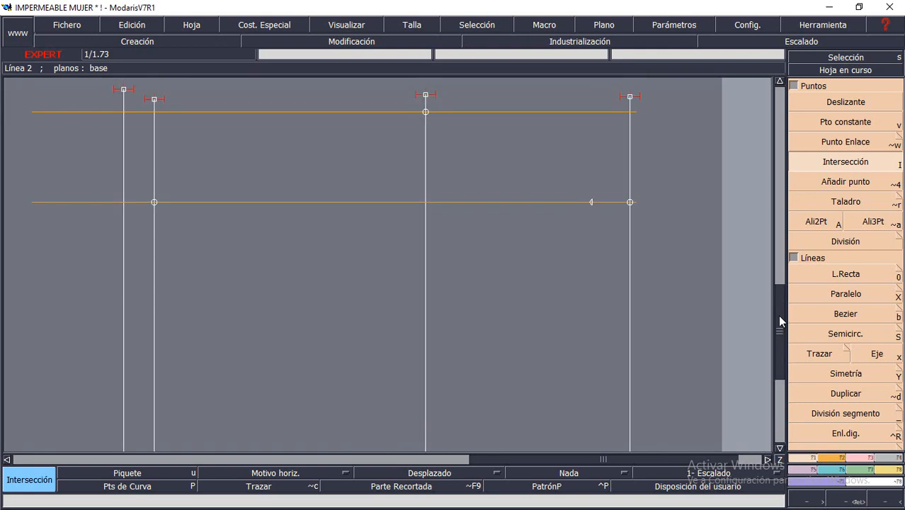
pyautogui.press('Home')
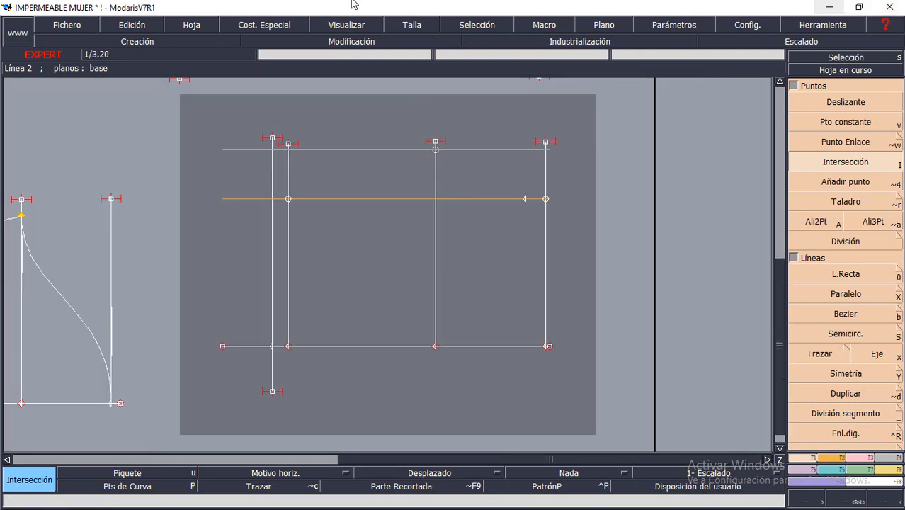
pyautogui.press('Return')
pyautogui.moveTo(193, 120); pyautogui.dragTo(610, 405)
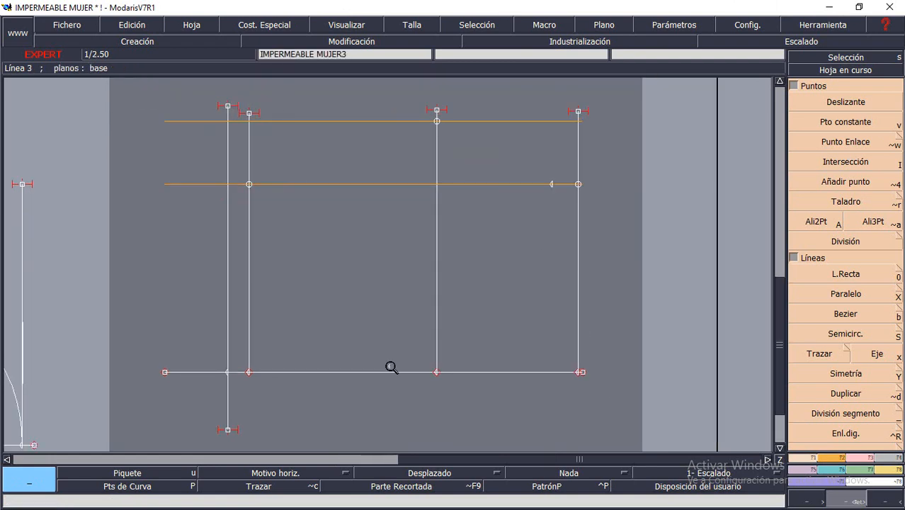
pyautogui.press('s')
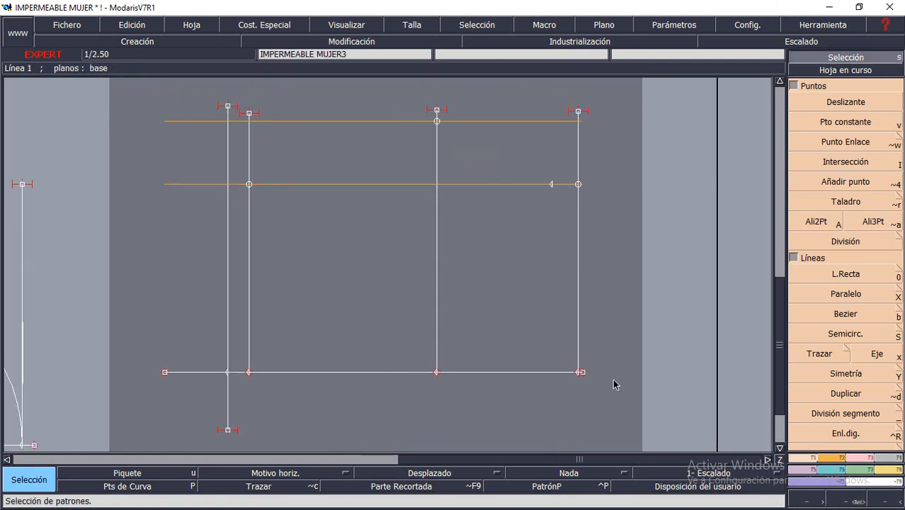
pyautogui.click(569, 184)
pyautogui.click(227, 400)
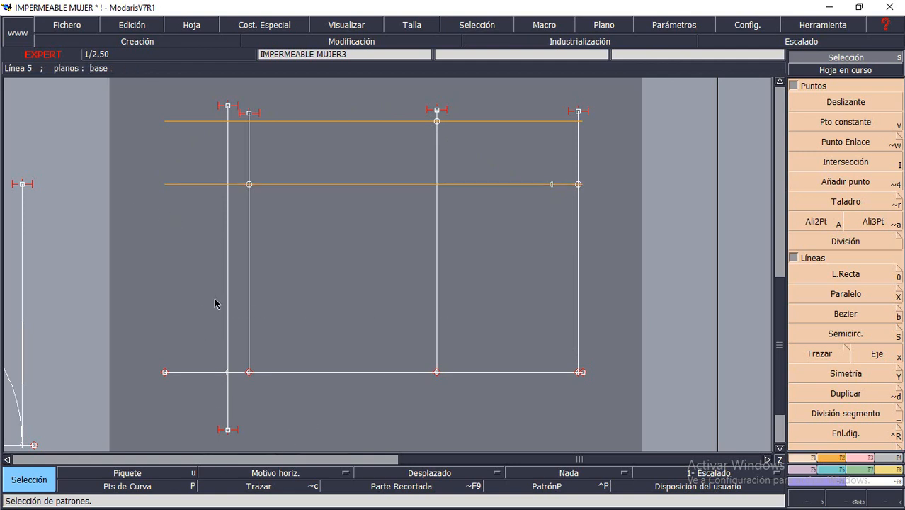
pyautogui.click(849, 318)
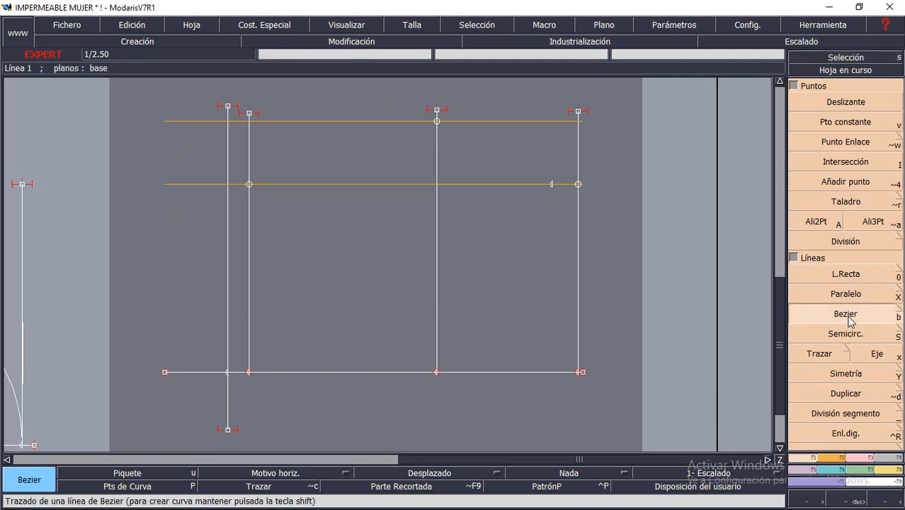
pyautogui.click(579, 373)
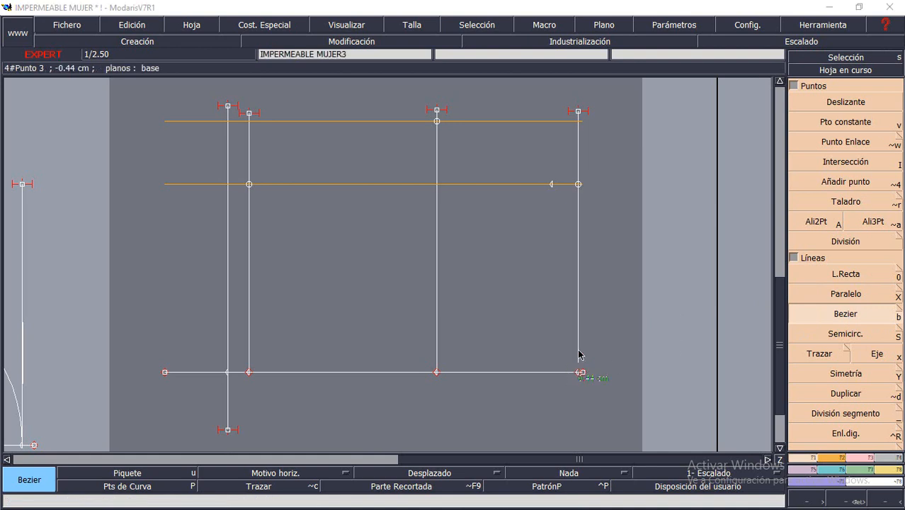
pyautogui.click(551, 186)
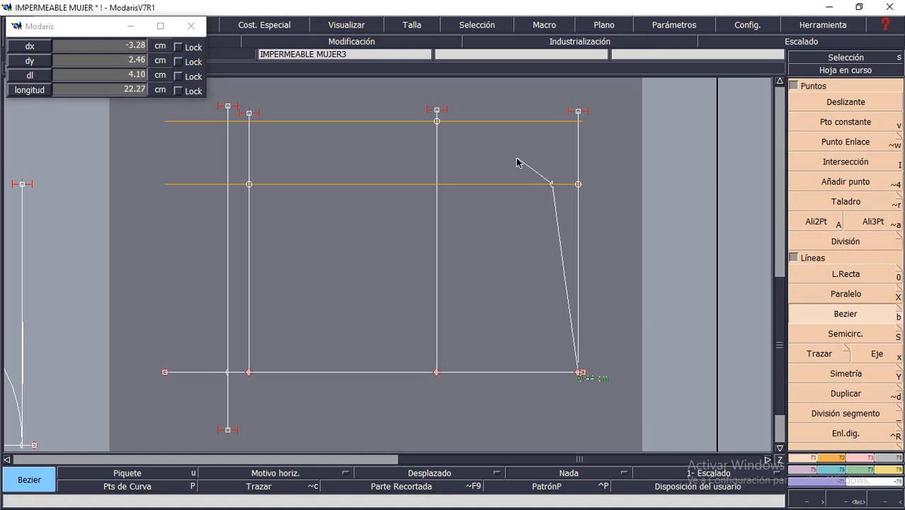
pyautogui.click(437, 121)
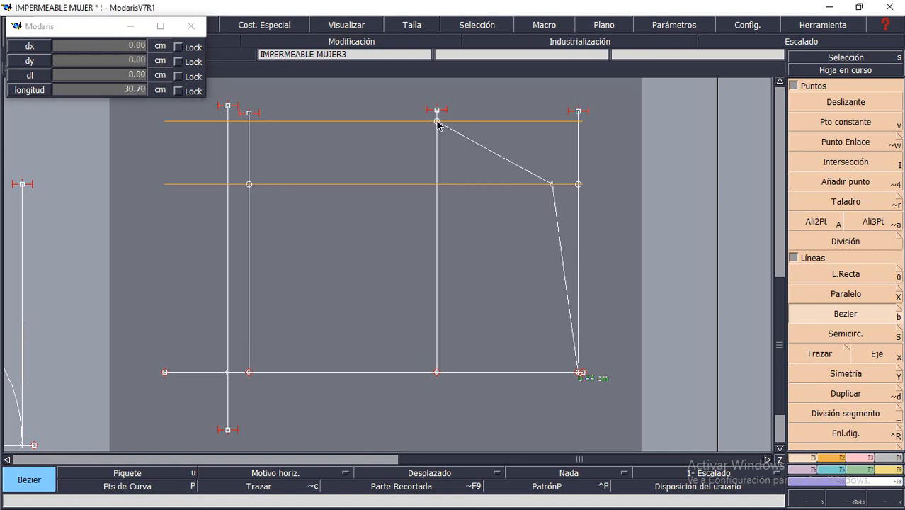
pyautogui.click(248, 185)
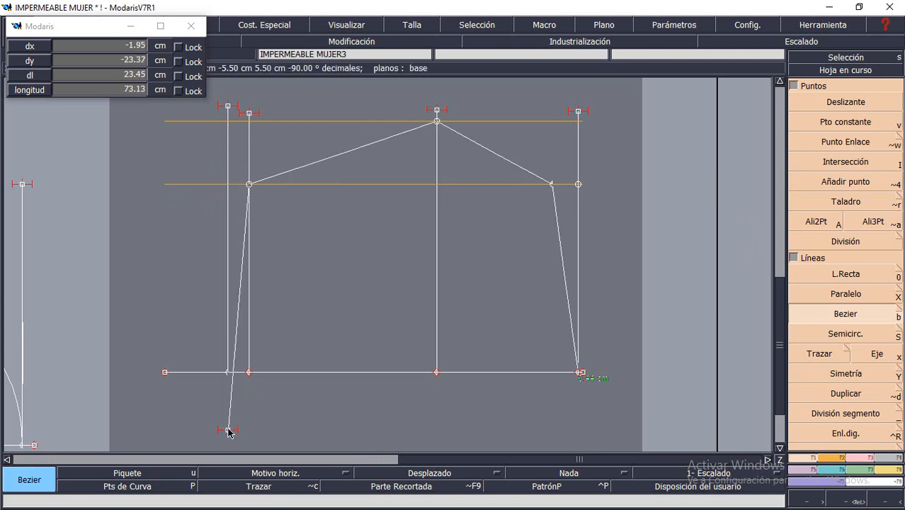
pyautogui.click(228, 430)
pyautogui.scroll(2, 534, 383)
pyautogui.click(460, 359)
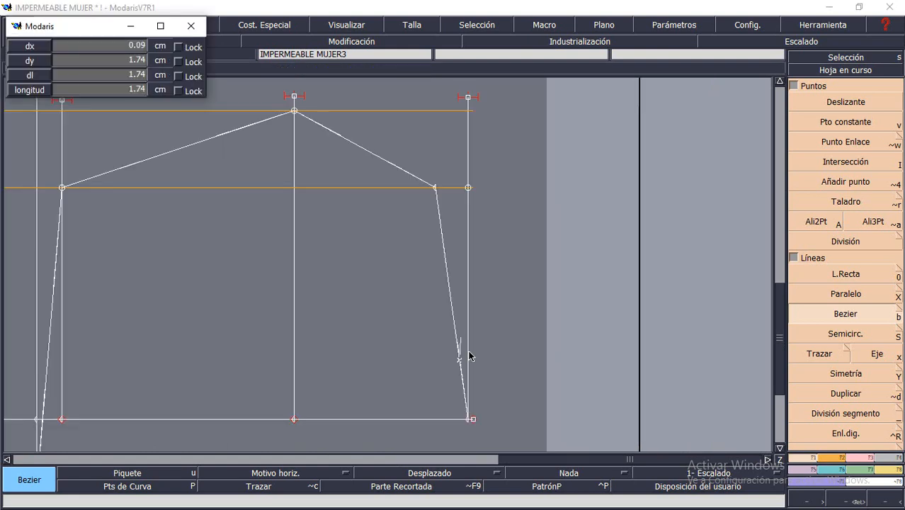
pyautogui.click(474, 357)
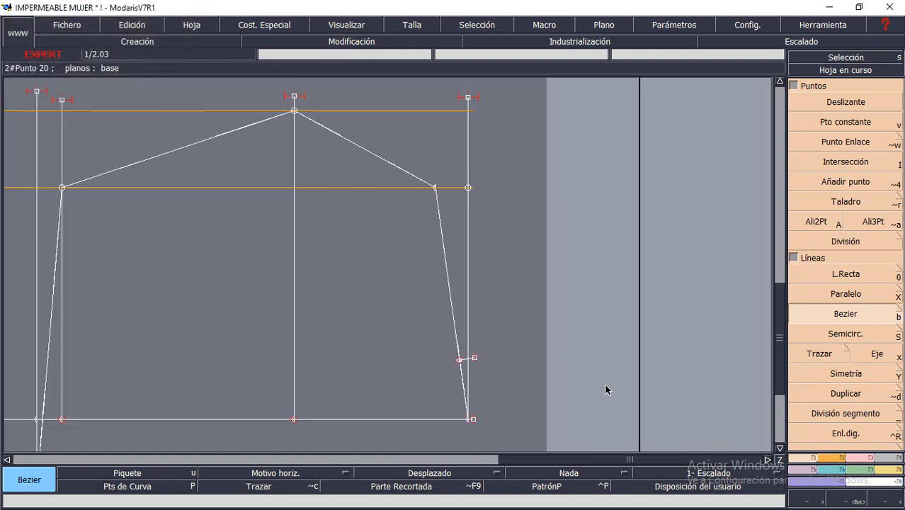
pyautogui.hotkey('ctrl', 'z')
# Bow the outline's right side segment outward by modifying its lower tangent along the vertical line and its upper tangent outward.
pyautogui.press('F3')
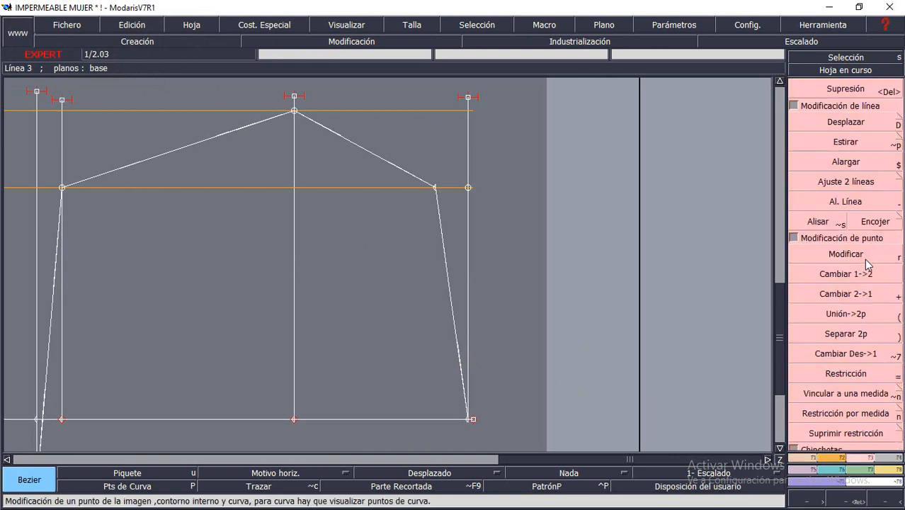
pyautogui.click(850, 255)
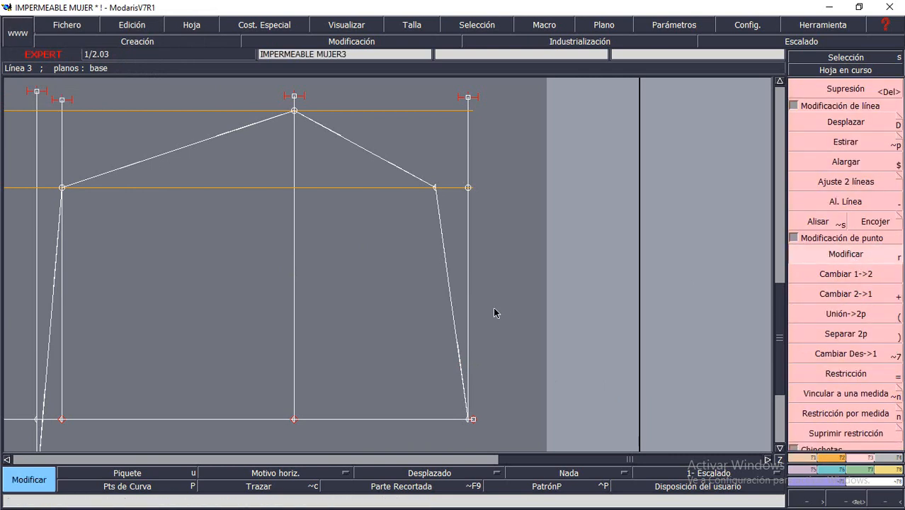
pyautogui.click(457, 352)
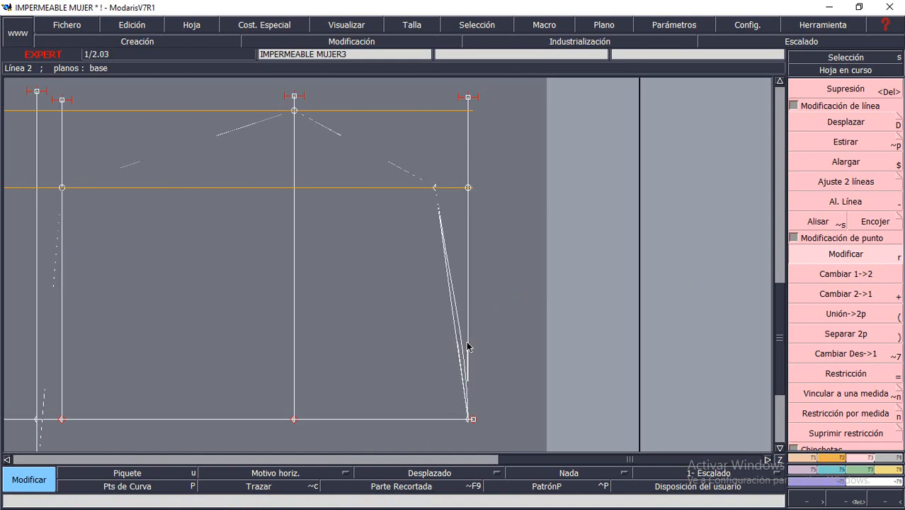
pyautogui.press('Return')
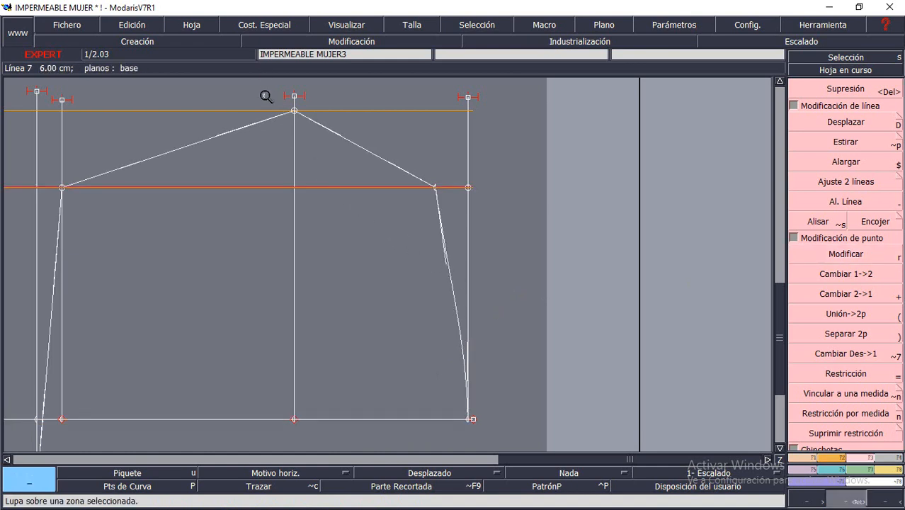
pyautogui.moveTo(265, 96); pyautogui.dragTo(510, 359)
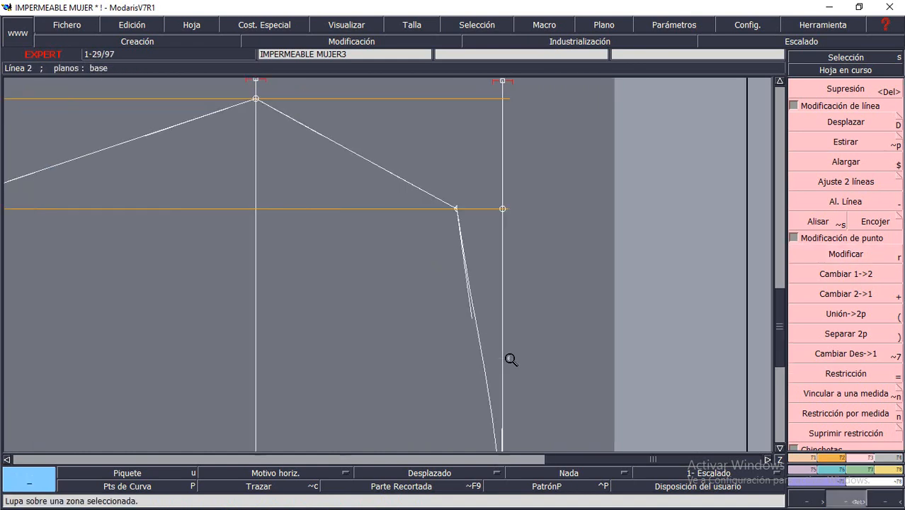
pyautogui.click(839, 254)
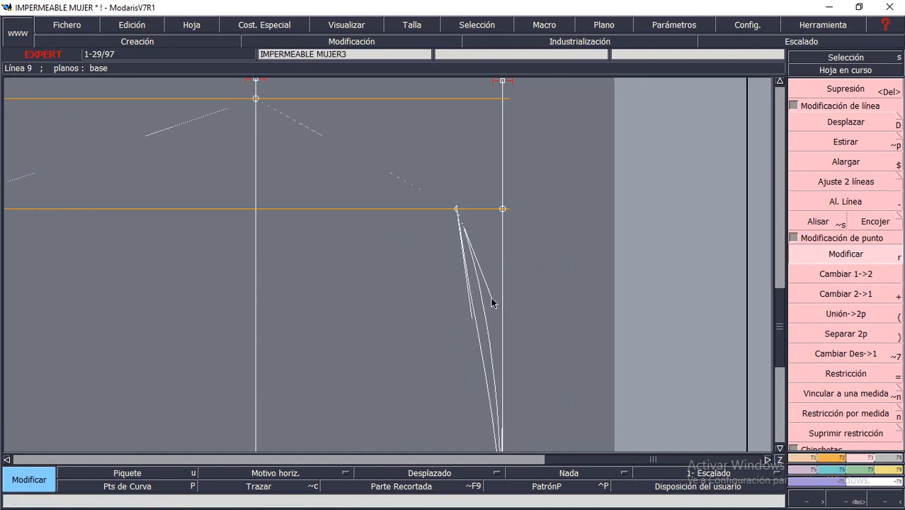
pyautogui.click(490, 297)
# Round the outline's upper right segment into a convex curve, with its tangent nearly horizontal at the apex.
pyautogui.click(409, 188)
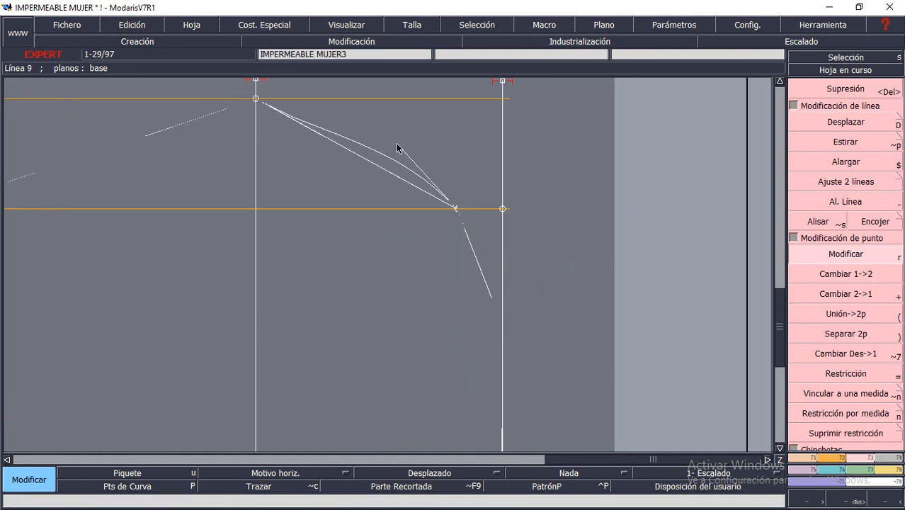
pyautogui.click(398, 145)
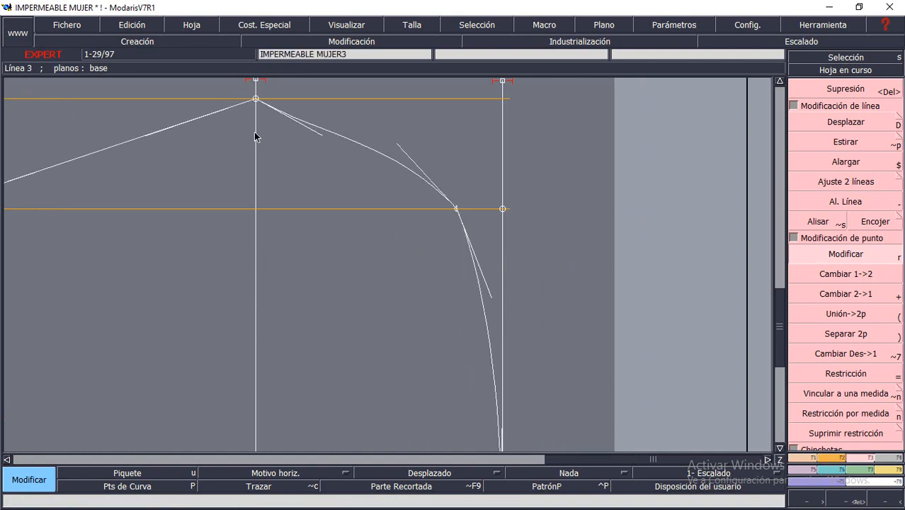
pyautogui.click(312, 131)
pyautogui.click(306, 104)
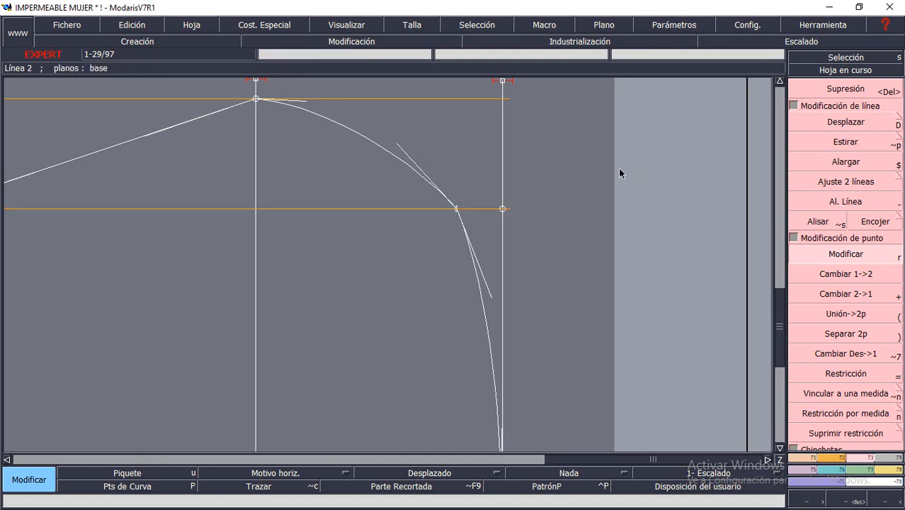
# Shape the outline's upper left segment into an S-curve, flattening the tangent at its lower end and levelling the one at the apex.
pyautogui.hotkey('ctrl', 'z')
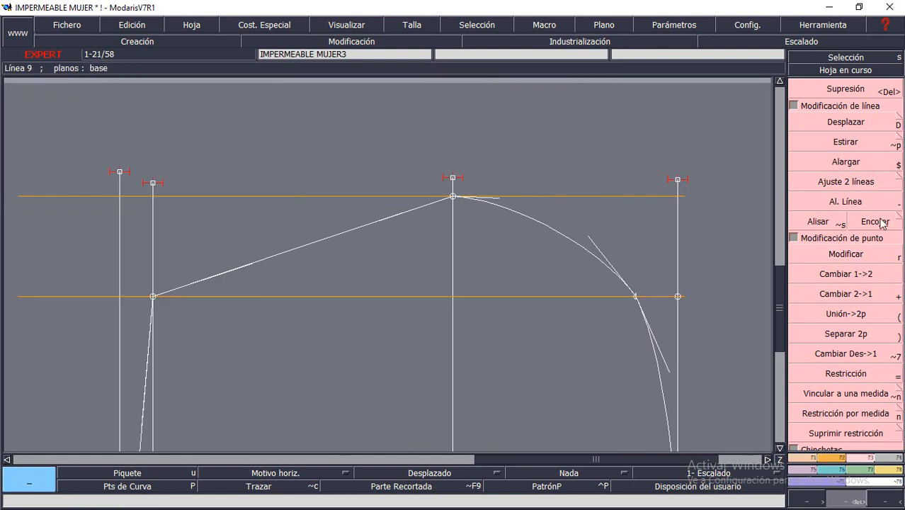
pyautogui.click(834, 253)
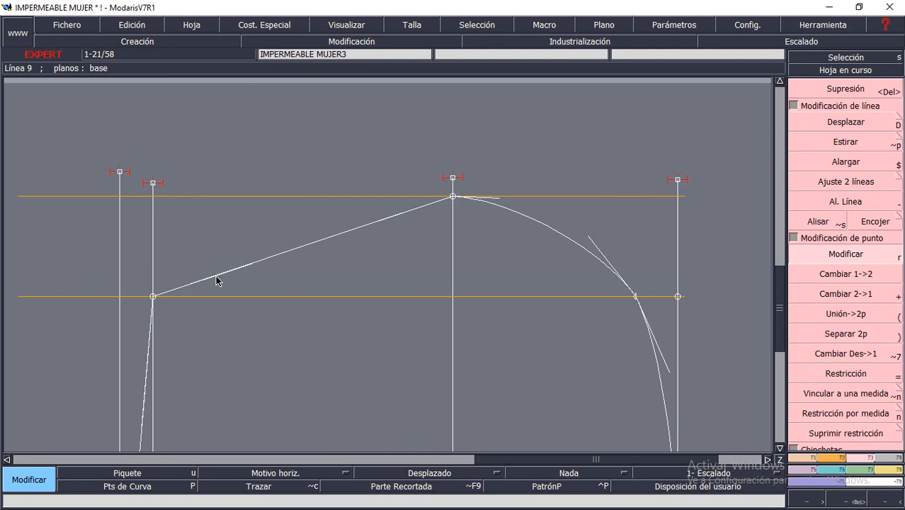
pyautogui.moveTo(223, 282); pyautogui.dragTo(295, 264)
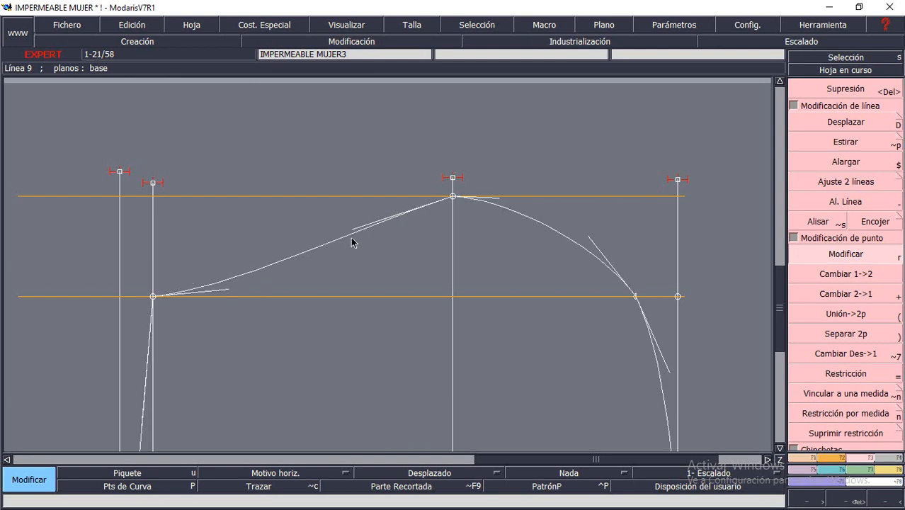
pyautogui.moveTo(352, 235); pyautogui.dragTo(291, 200)
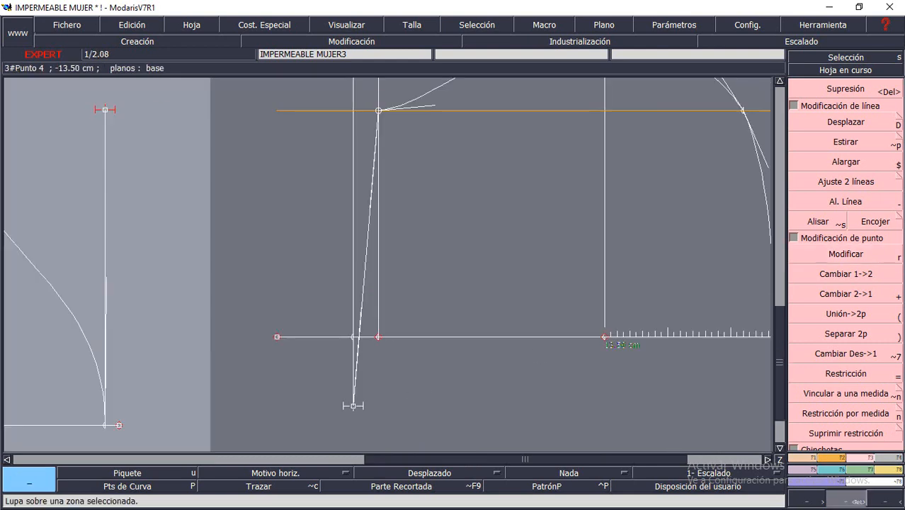
# Shape the outline's left side segment into an S-curve, steepening its upper tangent and pulling its lower tangent outward past the leftmost vertical.
pyautogui.click(834, 255)
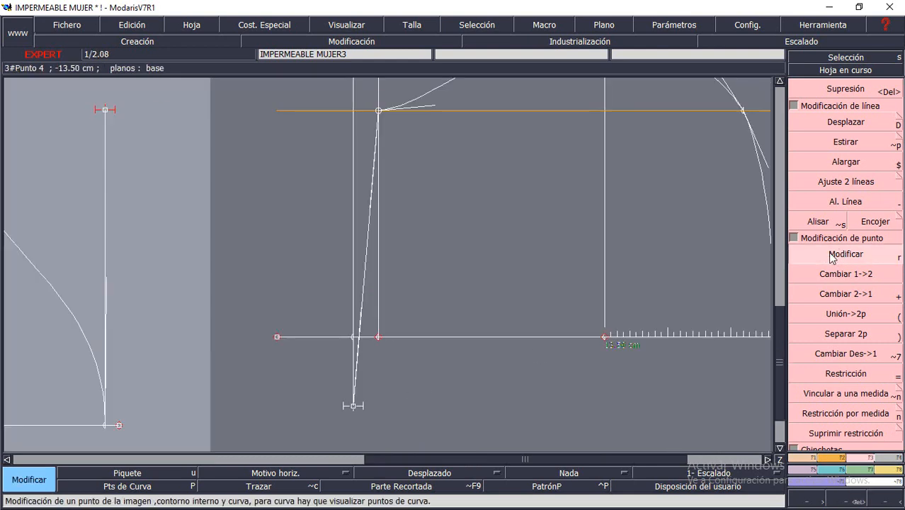
pyautogui.click(361, 311)
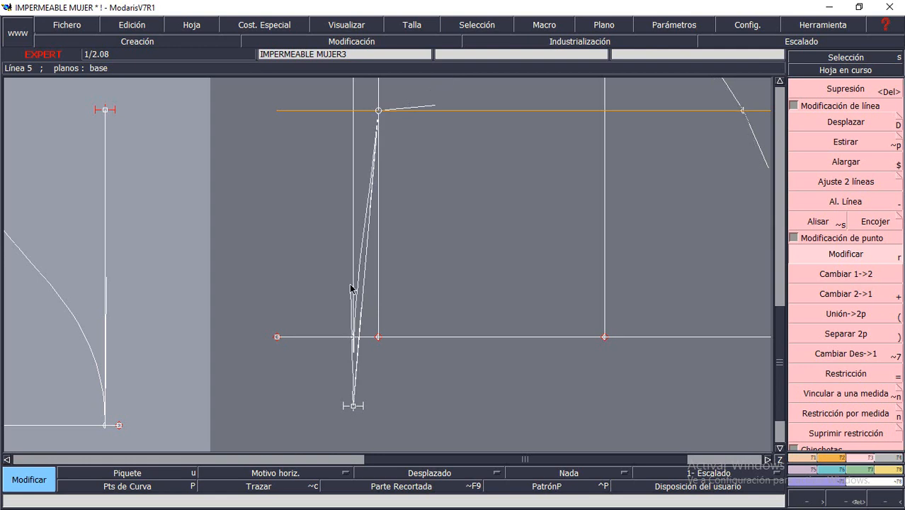
pyautogui.click(350, 285)
pyautogui.click(373, 216)
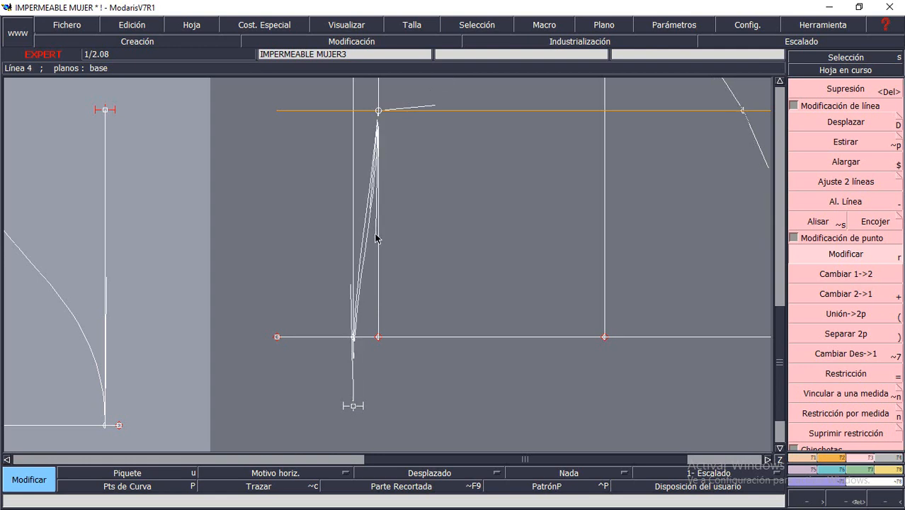
pyautogui.click(376, 238)
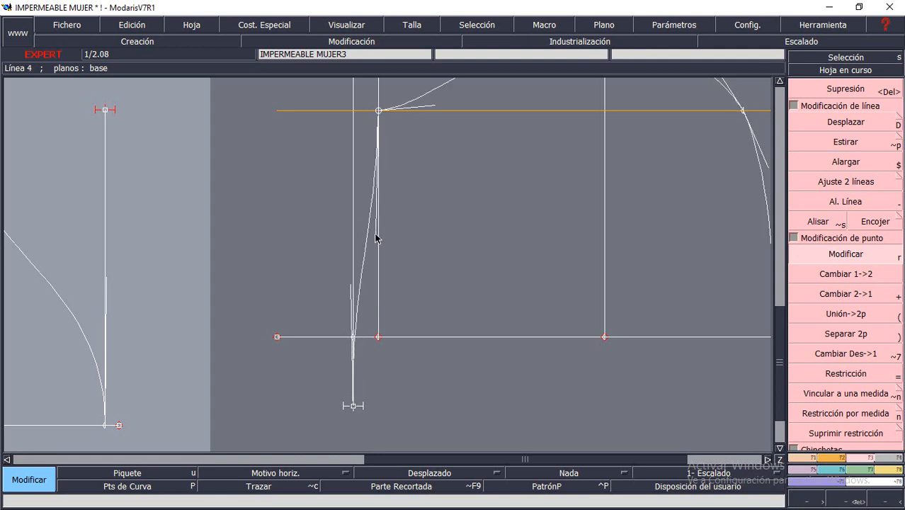
pyautogui.click(352, 290)
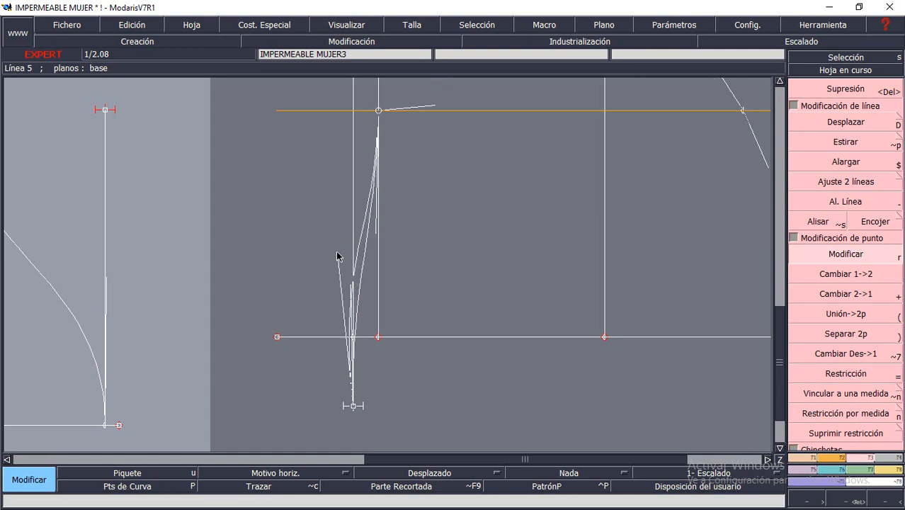
pyautogui.click(338, 256)
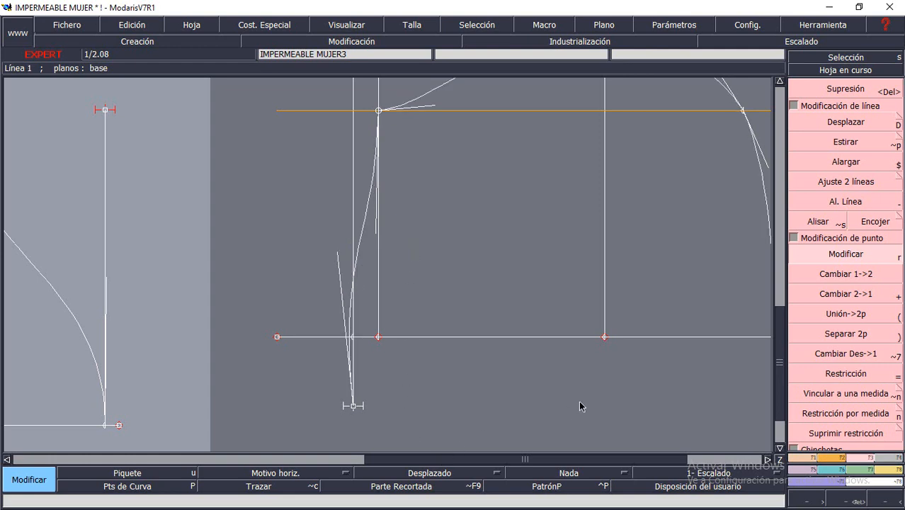
# Draw a straight Bezier line from the outline's lowest left point to the right end of the horizontal baseline, closing the bottom edge.
pyautogui.press('Home')
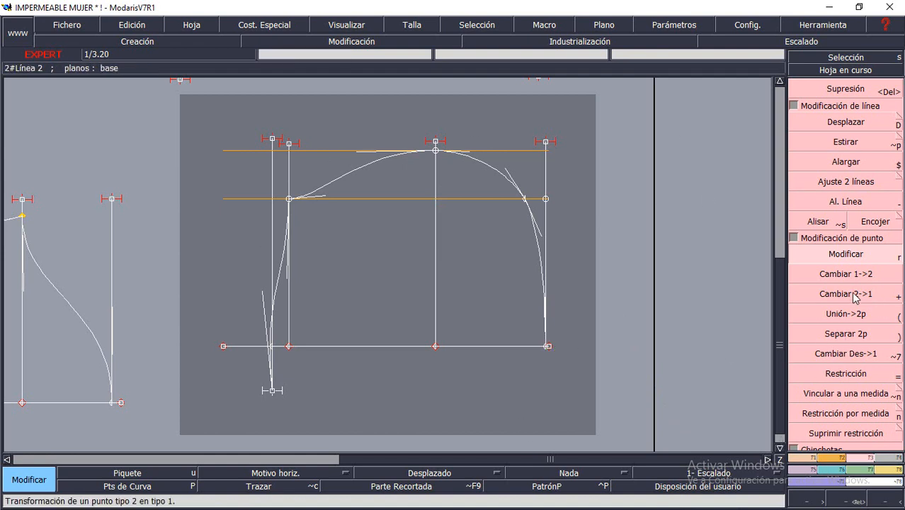
pyautogui.press('z')
pyautogui.moveTo(161, 256); pyautogui.dragTo(640, 411)
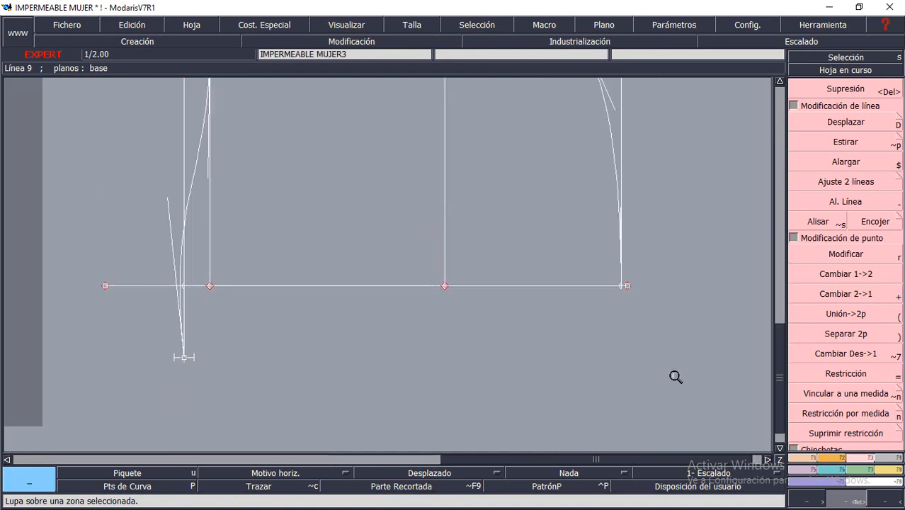
pyautogui.press('F1')
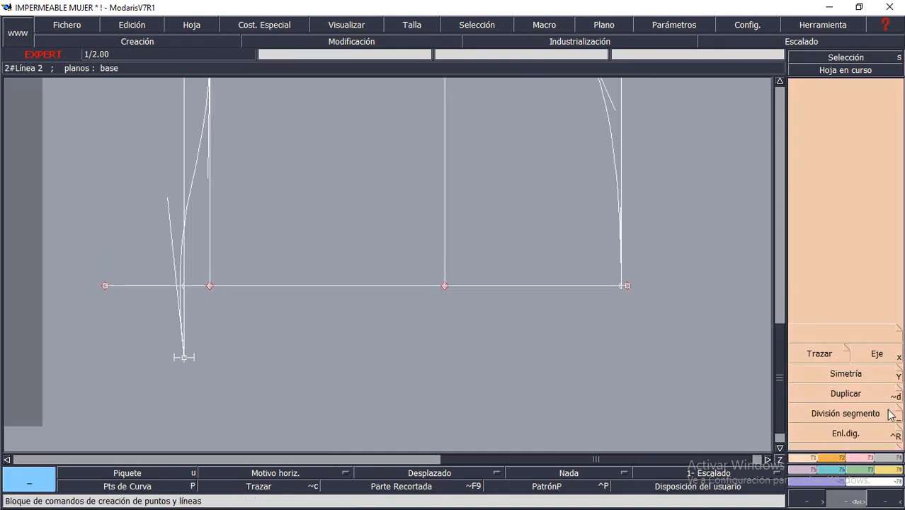
pyautogui.click(849, 314)
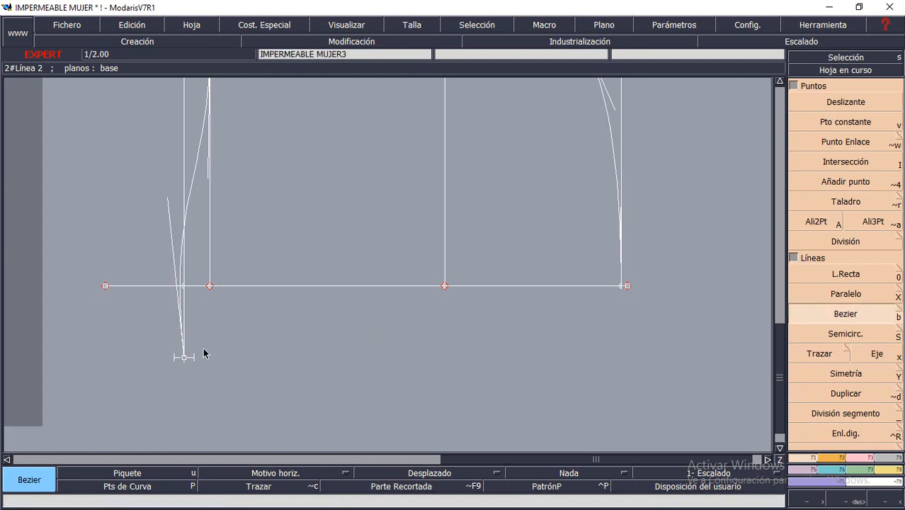
pyautogui.click(184, 357)
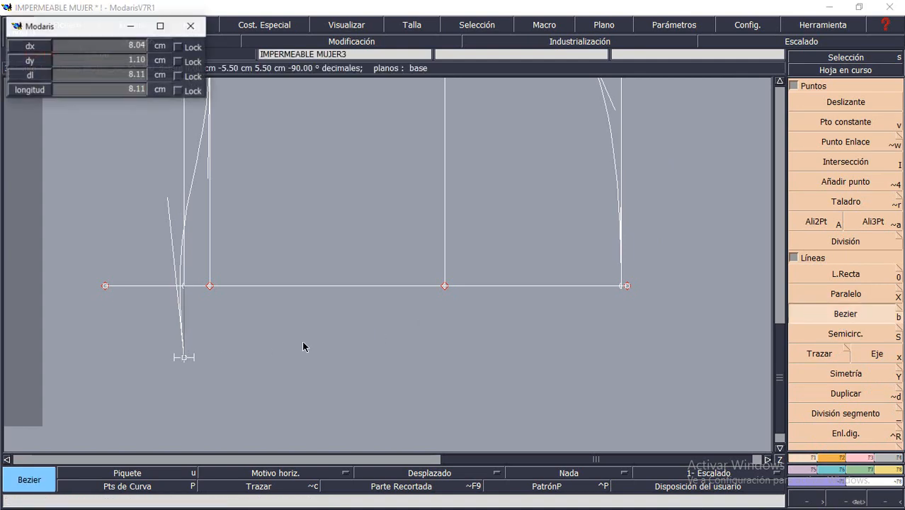
pyautogui.click(622, 287)
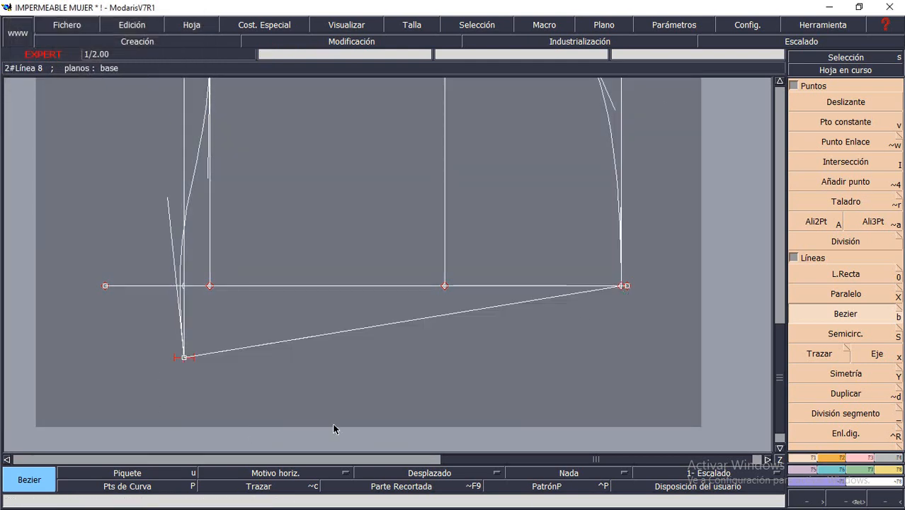
# Bend the outline's bottom line upward by raising its left tangent toward the baseline and laying its right tangent almost along the baseline.
pyautogui.press('F3')
pyautogui.press('r')
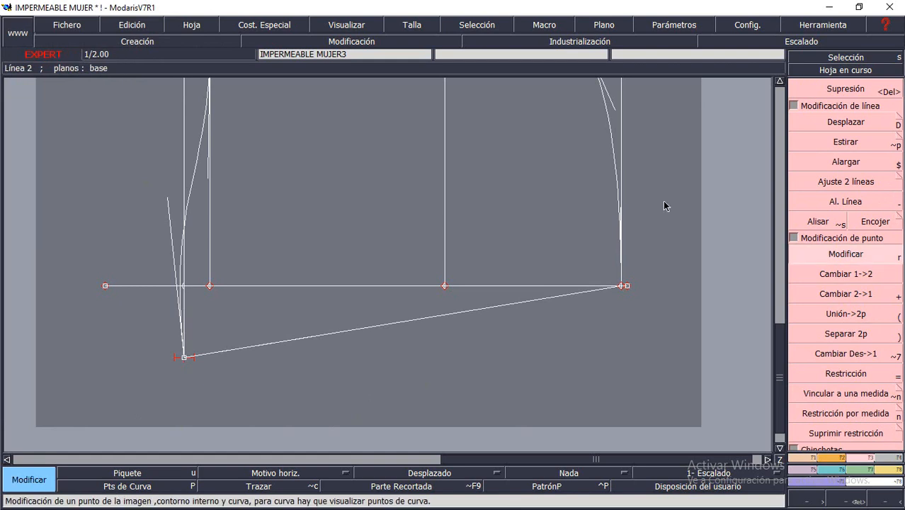
pyautogui.click(269, 341)
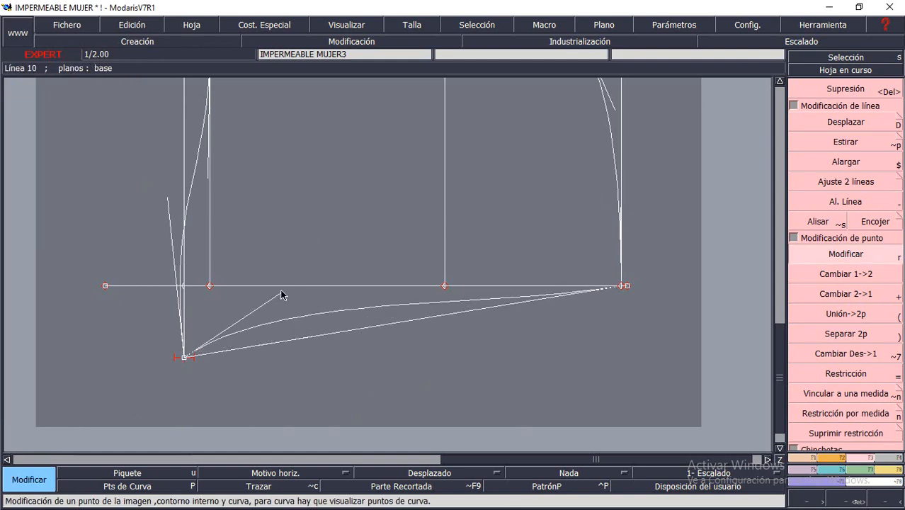
pyautogui.click(282, 291)
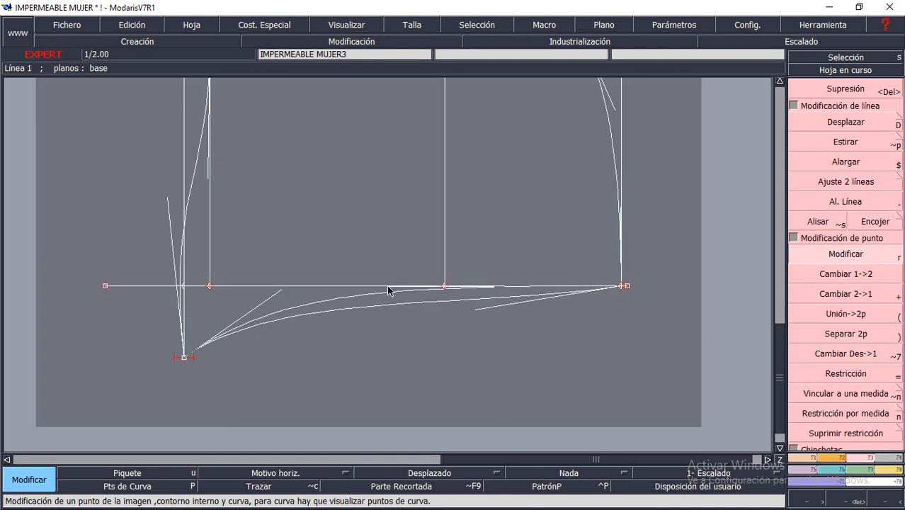
pyautogui.click(372, 294)
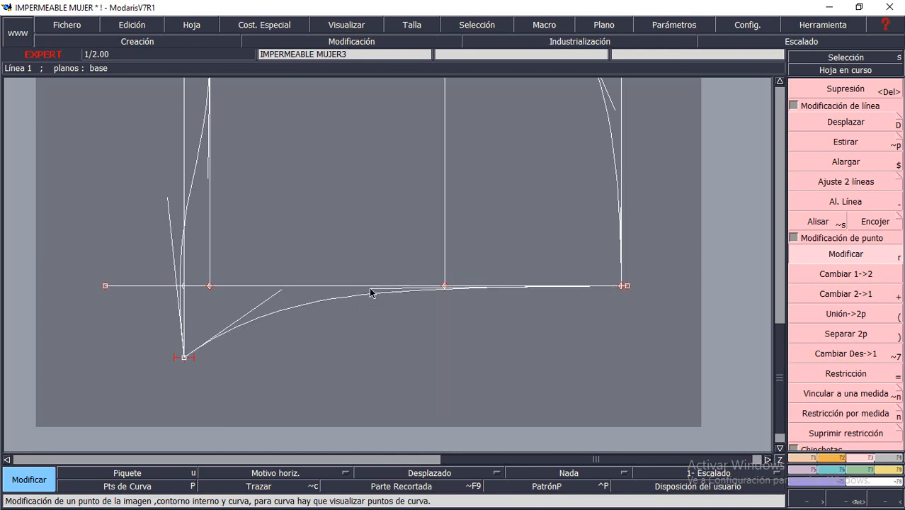
# Fine-tune the tangent at the left end of the bottom curve, making it slightly shorter and steeper.
pyautogui.click(280, 291)
pyautogui.click(293, 288)
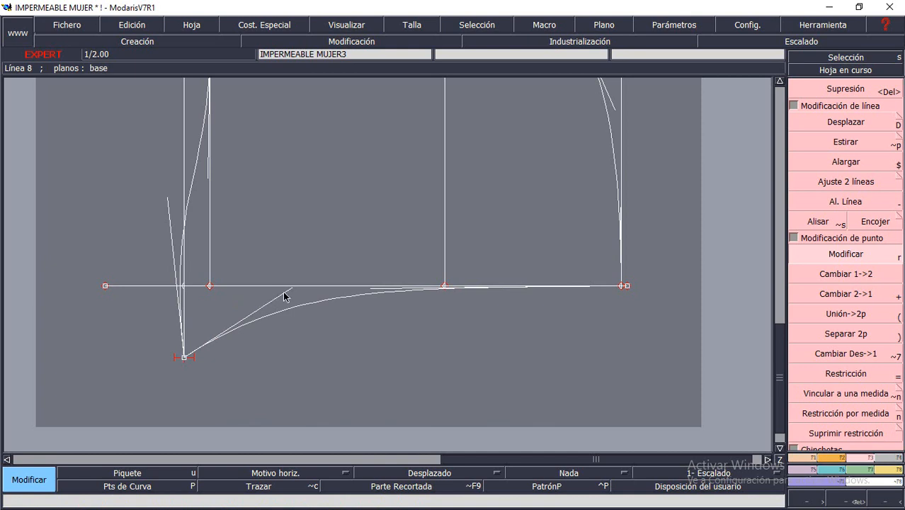
pyautogui.click(284, 296)
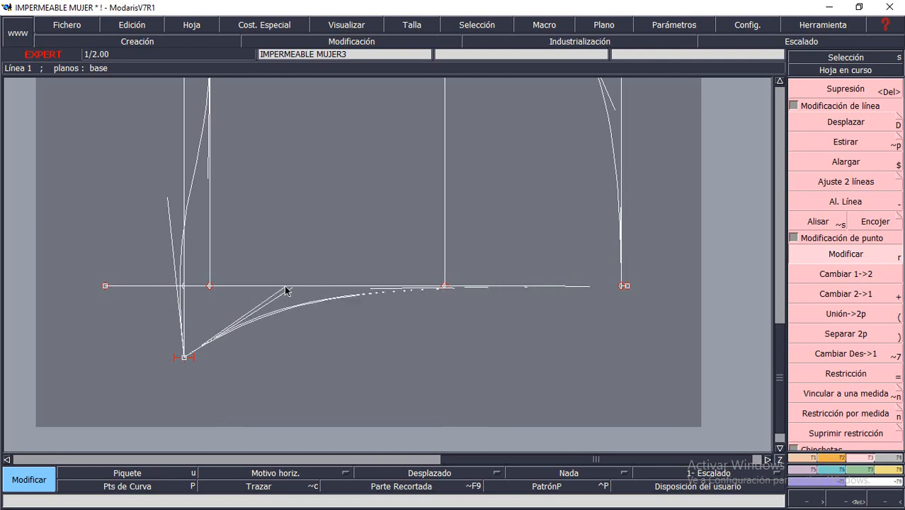
pyautogui.click(273, 290)
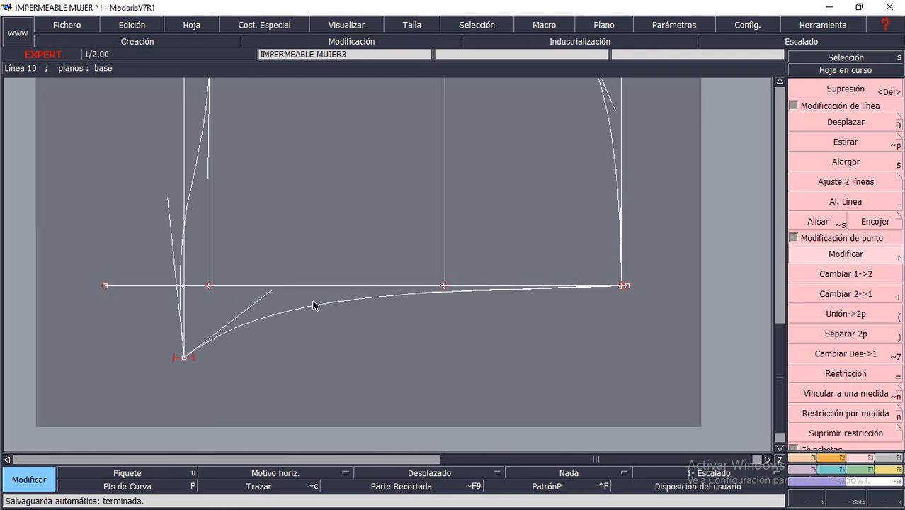
pyautogui.press('Home')
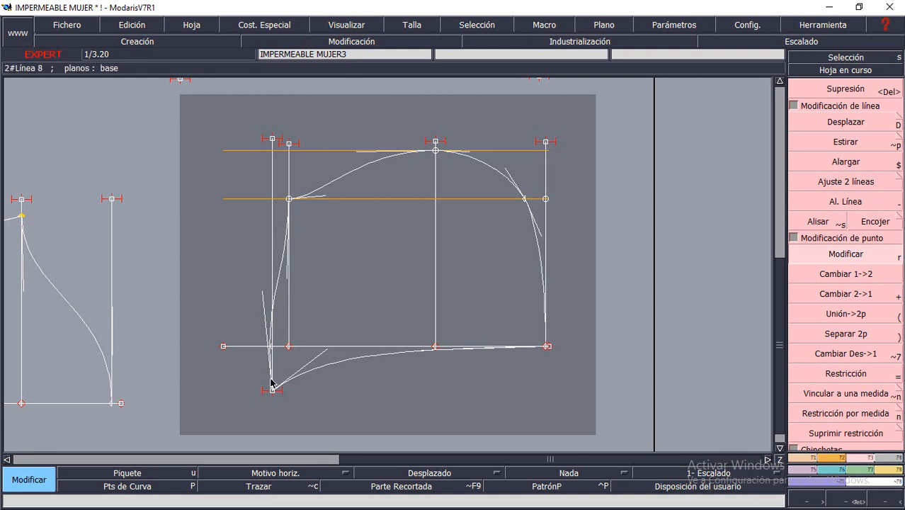
pyautogui.click(277, 198)
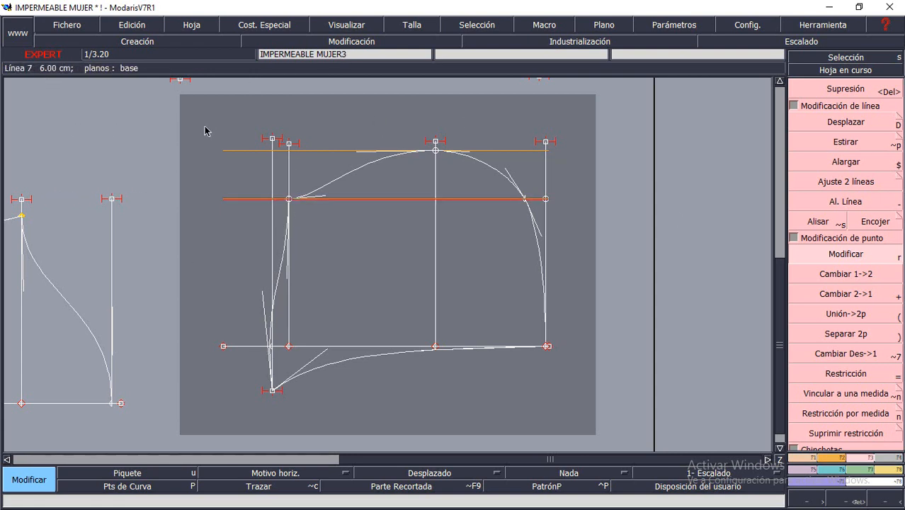
pyautogui.click(185, 181)
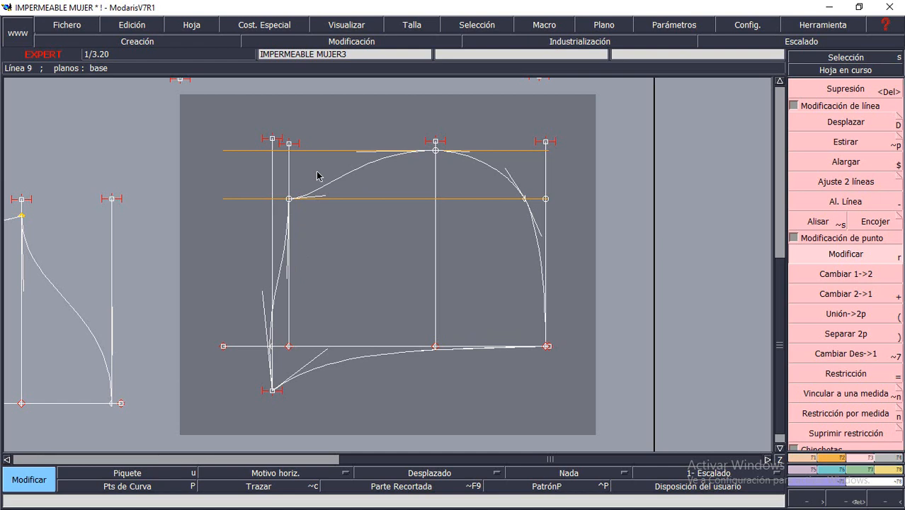
# Show all sheets and flip the bodice sheet containing the armhole and necklines with Sim x.
pyautogui.press('8')
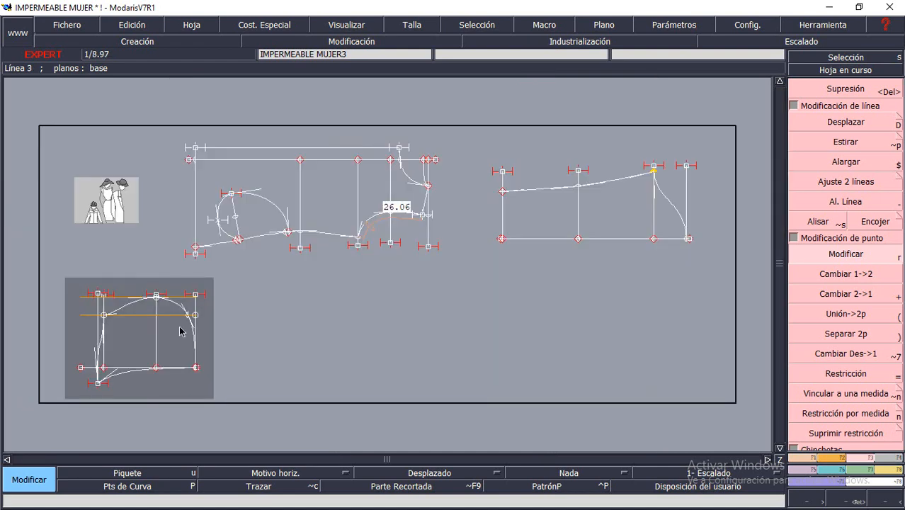
pyautogui.click(268, 161)
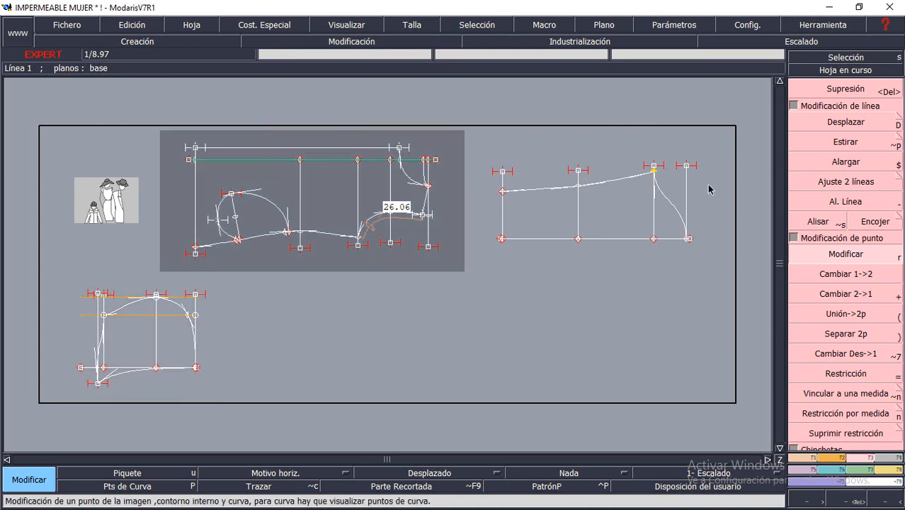
pyautogui.click(837, 460)
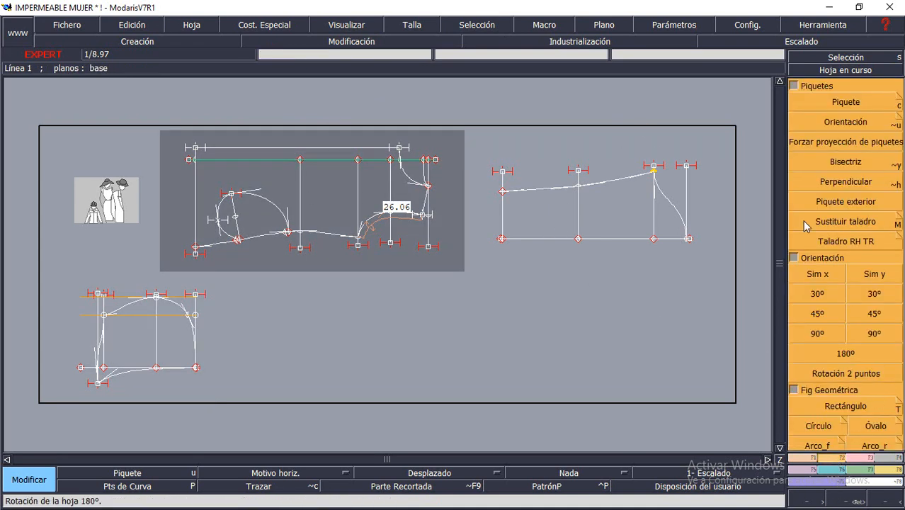
pyautogui.click(820, 276)
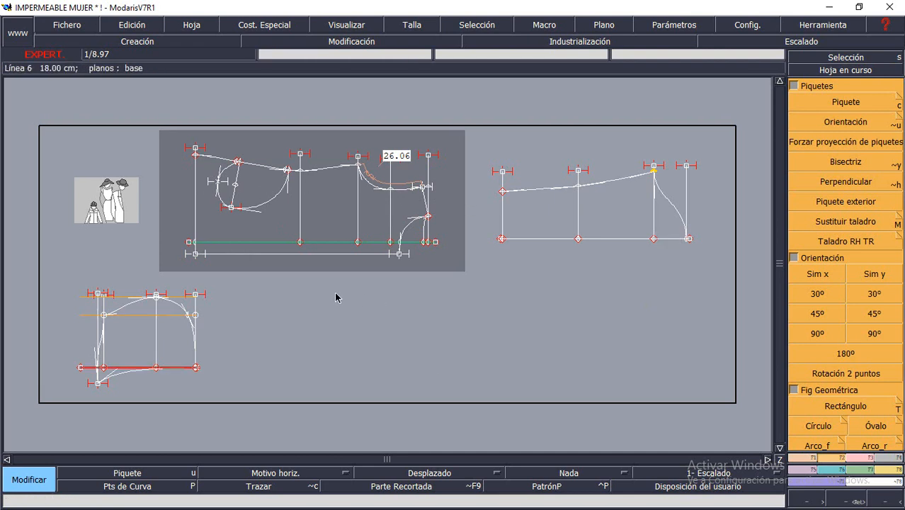
# Move the new piece's sheet up beside the neckline end of the flipped bodice sheet.
pyautogui.press('z')
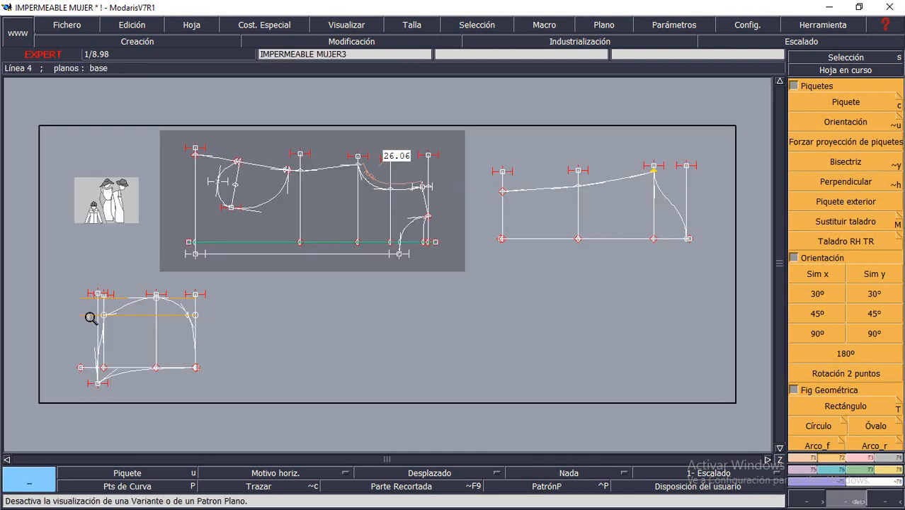
pyautogui.click(89, 314)
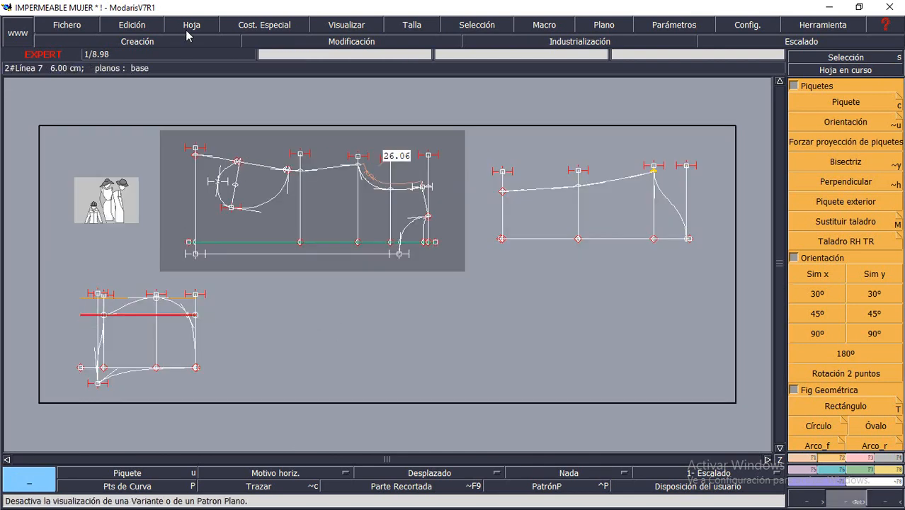
pyautogui.press('q')
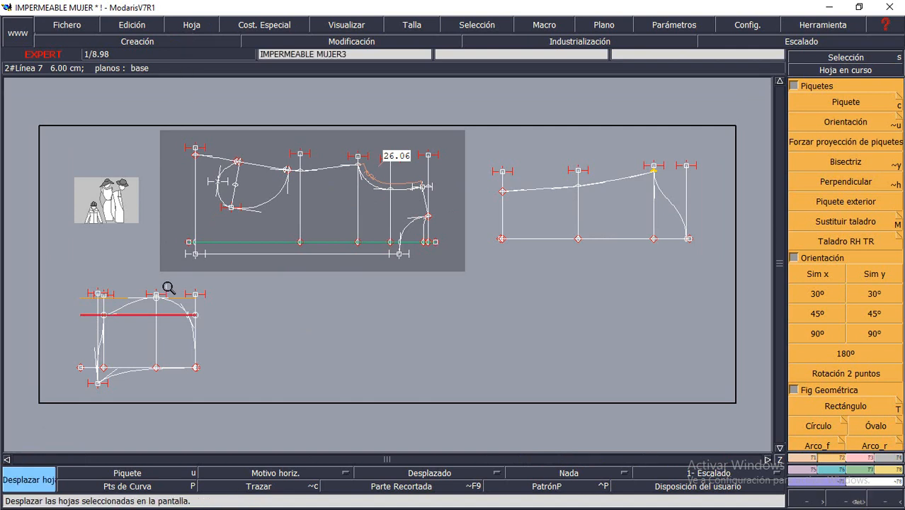
pyautogui.moveTo(149, 326); pyautogui.dragTo(514, 223)
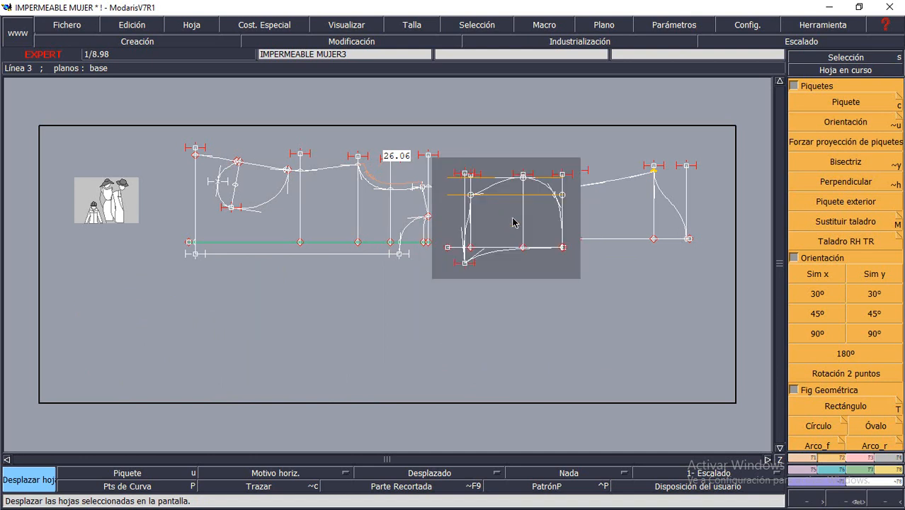
# Add a dynamic length measurement along the bodice's larger neckline curve, from the green horizontal line to the curve's upper end.
pyautogui.press('Return')
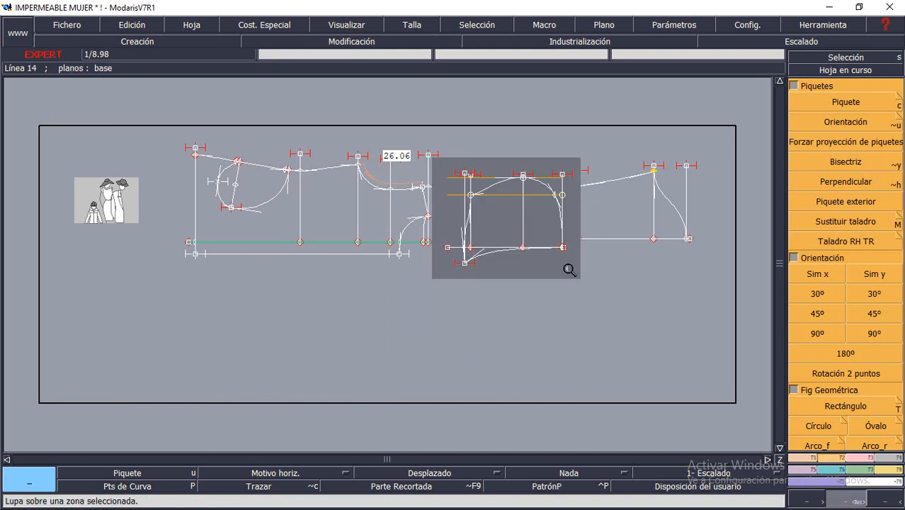
pyautogui.moveTo(359, 170); pyautogui.dragTo(539, 308)
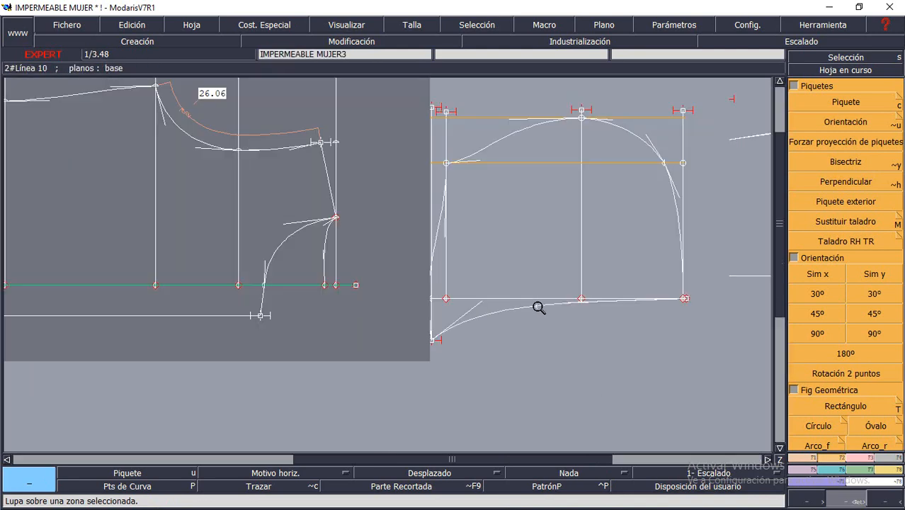
pyautogui.moveTo(238, 128); pyautogui.dragTo(546, 379)
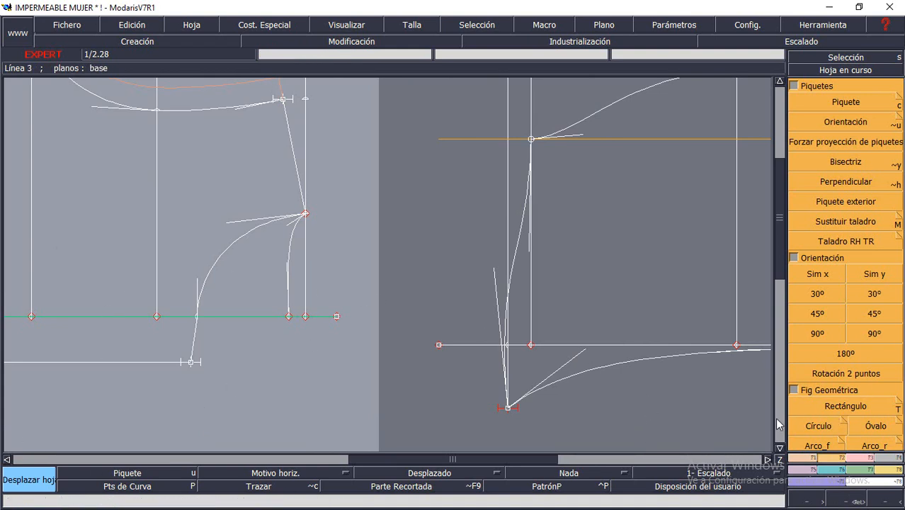
pyautogui.press('F8')
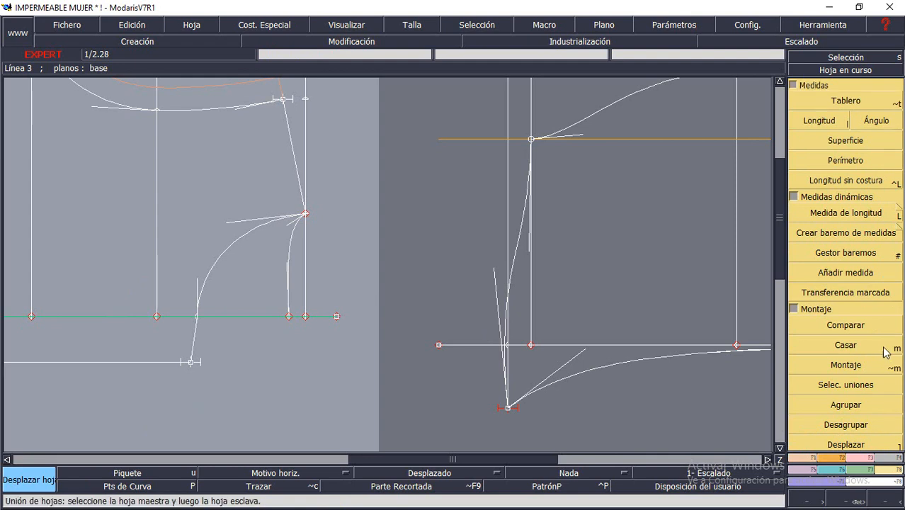
pyautogui.click(824, 230)
pyautogui.click(828, 214)
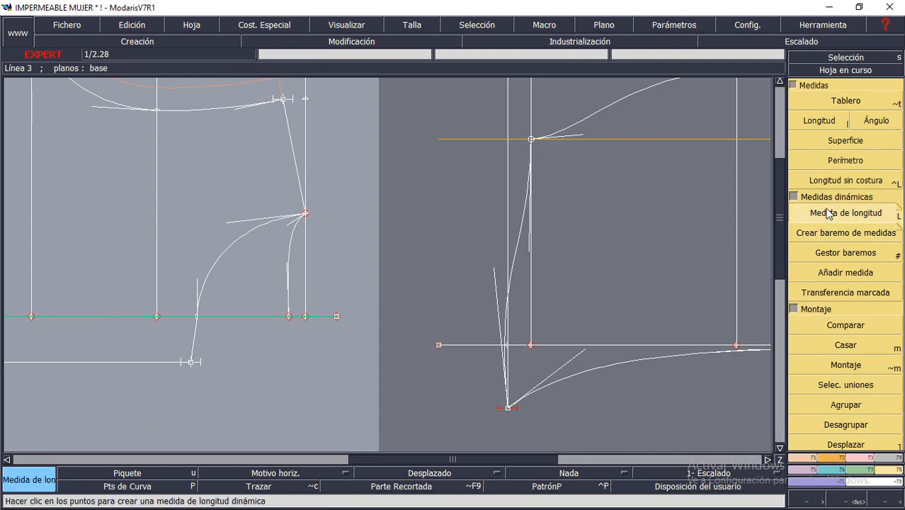
pyautogui.click(199, 315)
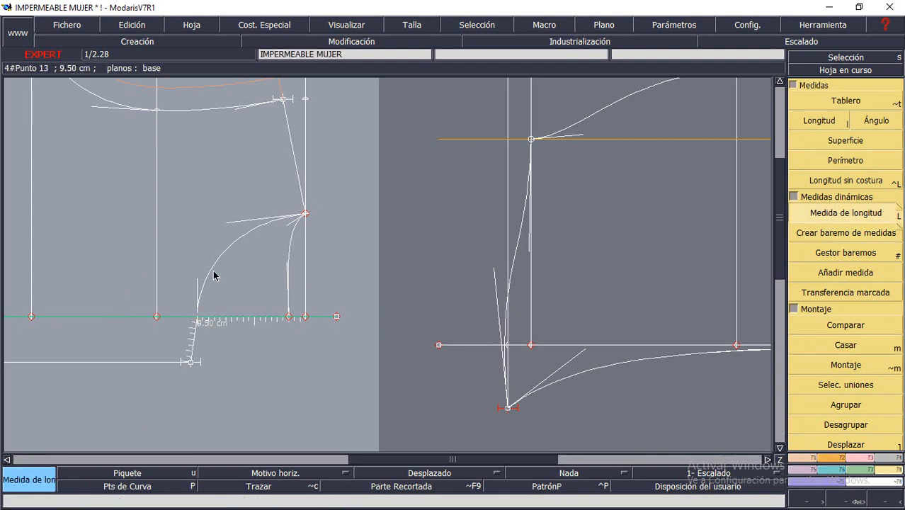
pyautogui.click(338, 226)
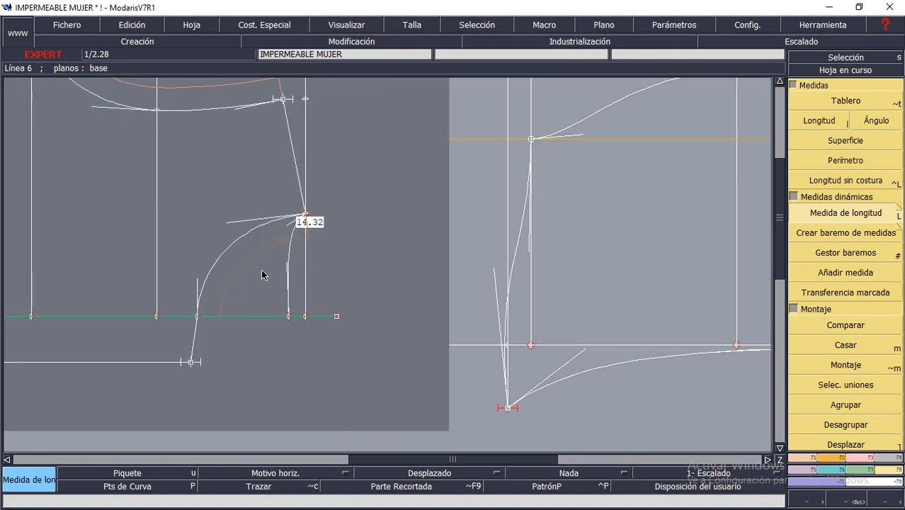
# Use Modificar to reposition the neckline measurement on the outer side of the curve.
pyautogui.press('F3')
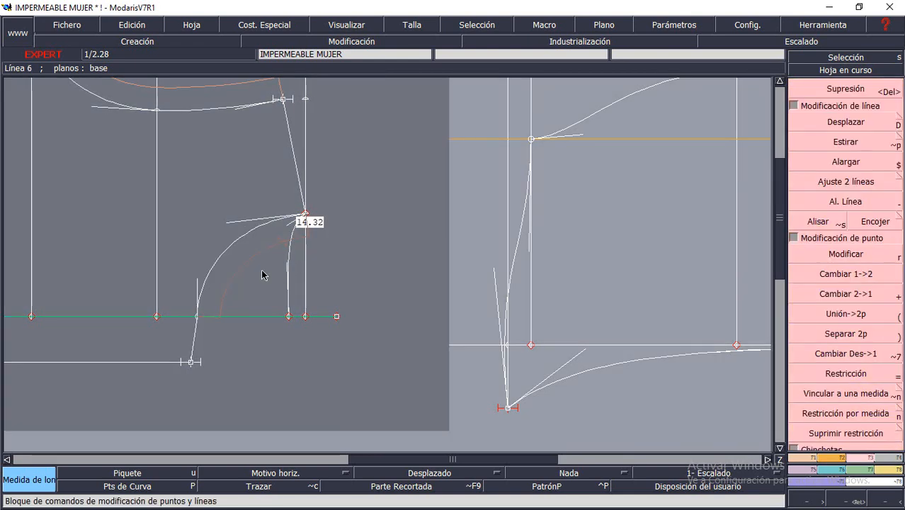
pyautogui.press('r')
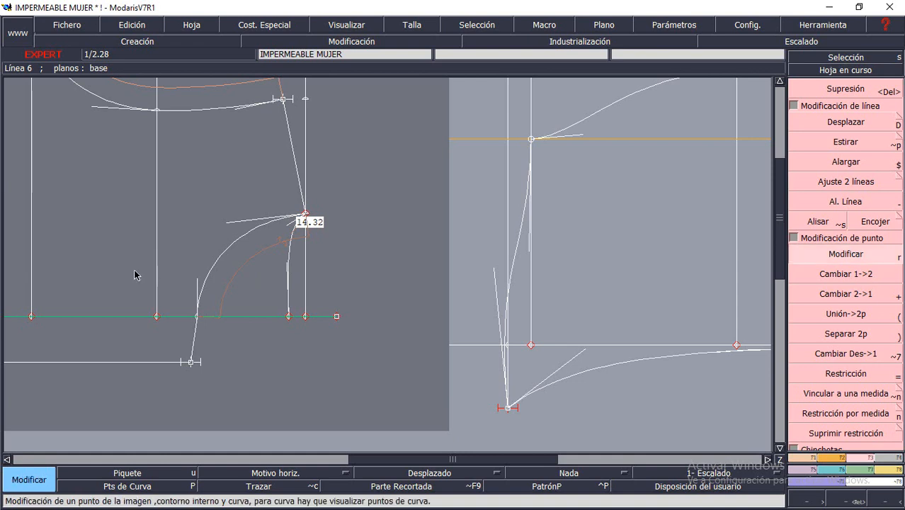
pyautogui.click(238, 262)
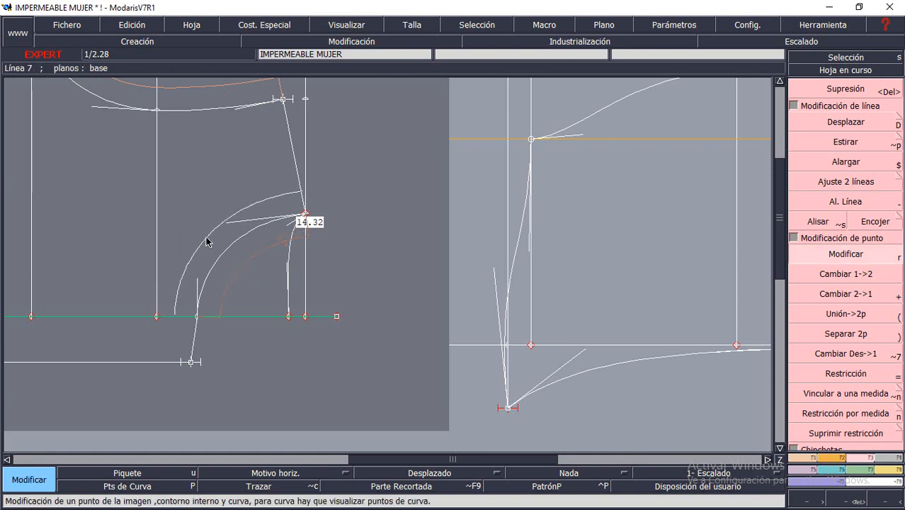
pyautogui.click(201, 241)
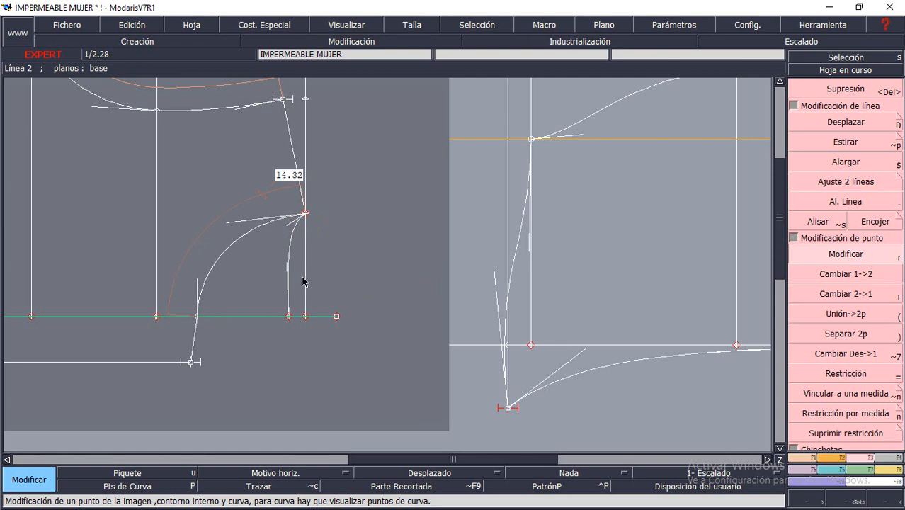
# Add a dynamic length measurement along the bodice's smaller neckline curve and reposition it on the outer side of the curve.
pyautogui.press('F7')
pyautogui.click(808, 212)
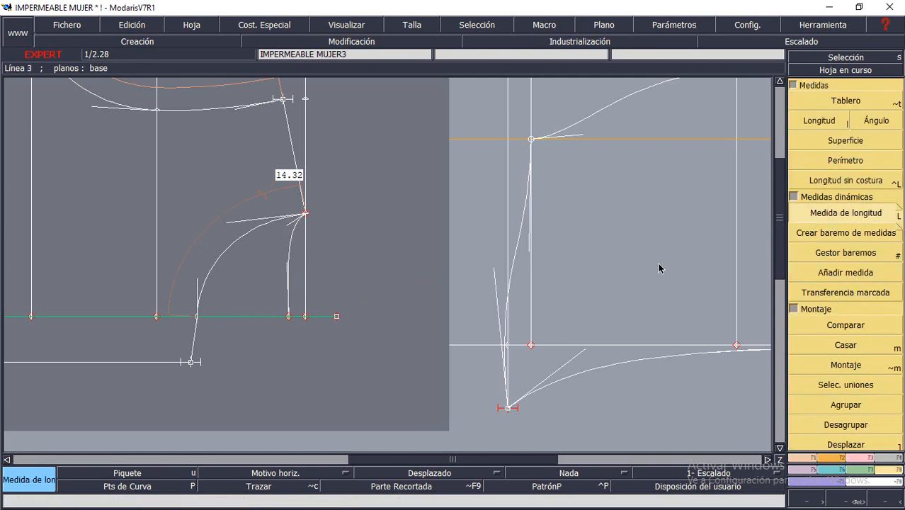
pyautogui.click(289, 242)
pyautogui.click(320, 200)
pyautogui.press('F6')
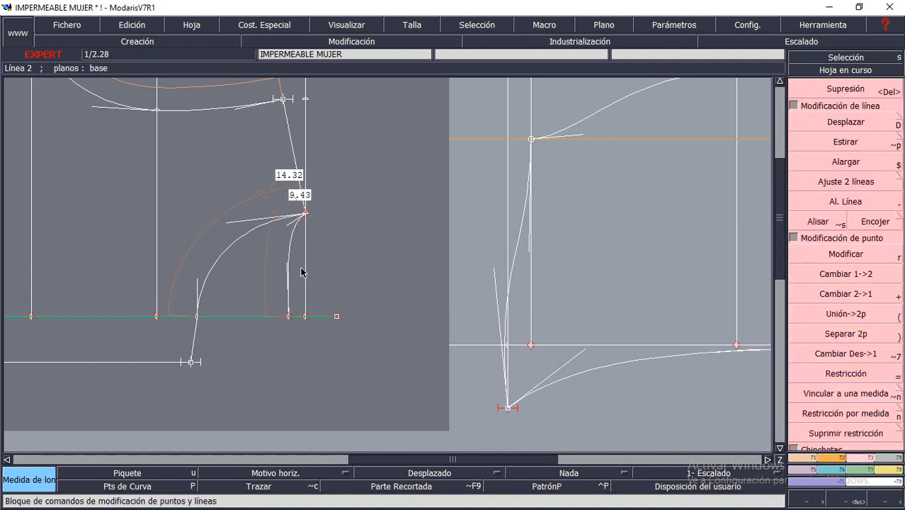
pyautogui.press('r')
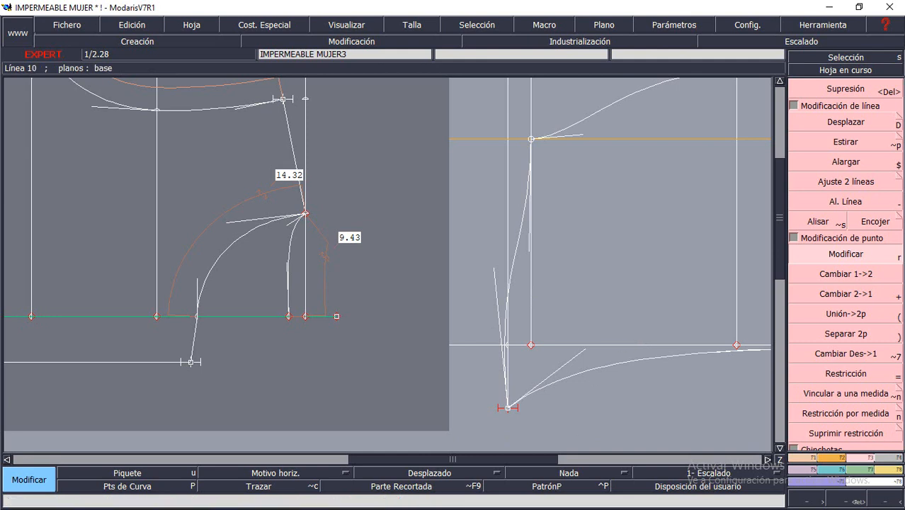
# Place two Pto constante points up the new piece's neck curve, about 14.08 cm from the lower corner and about 8.43 cm further.
pyautogui.press('F1')
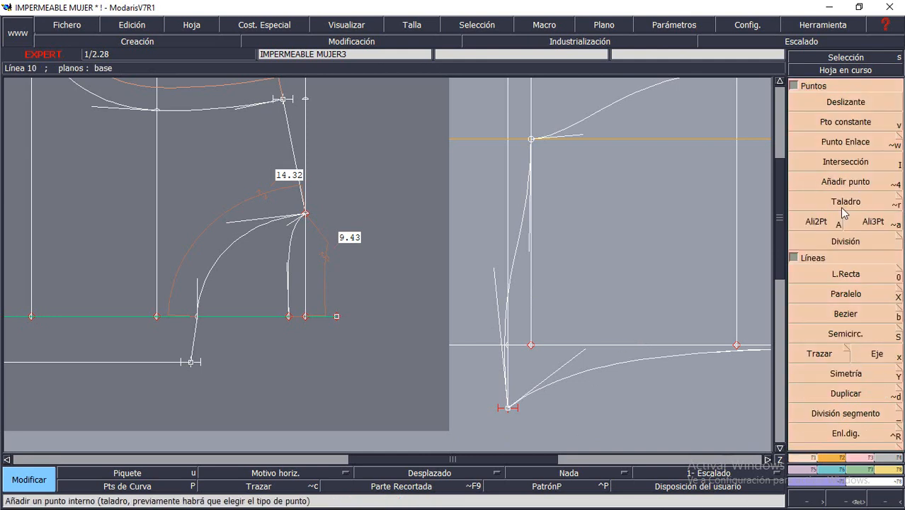
pyautogui.click(830, 119)
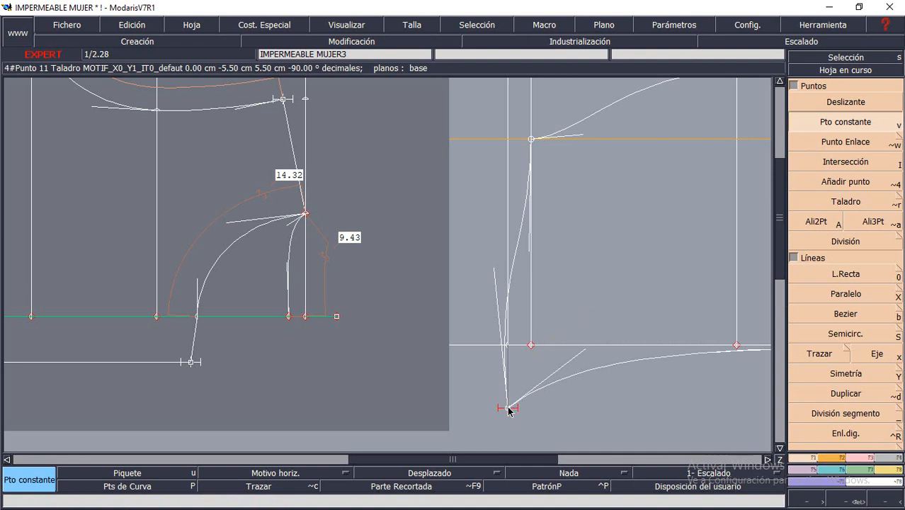
pyautogui.click(507, 370)
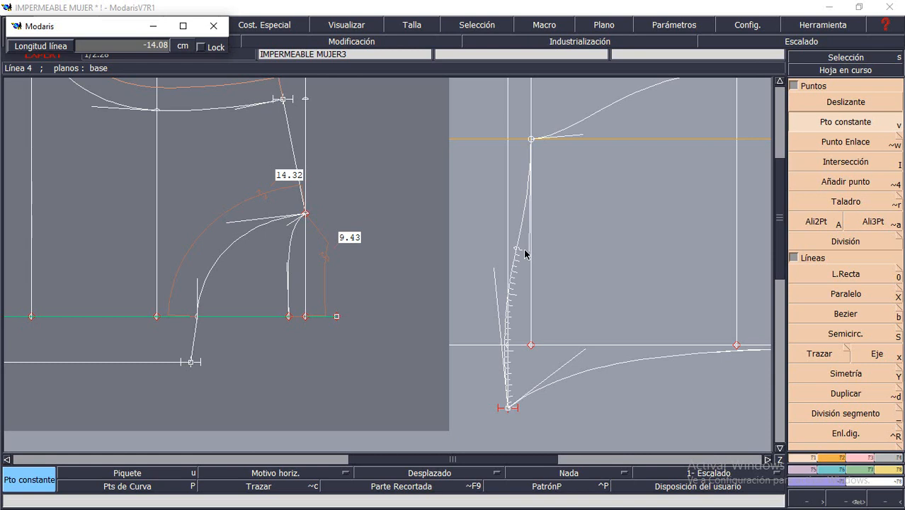
pyautogui.click(525, 253)
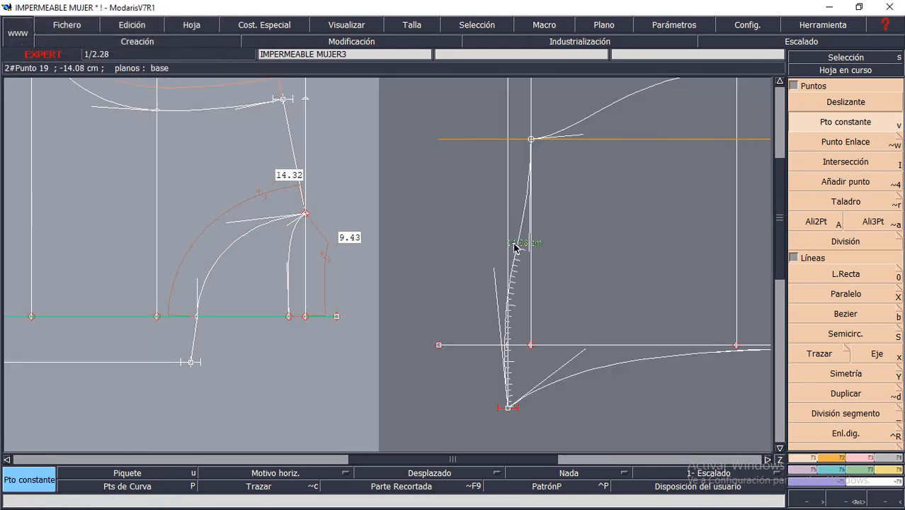
pyautogui.click(519, 247)
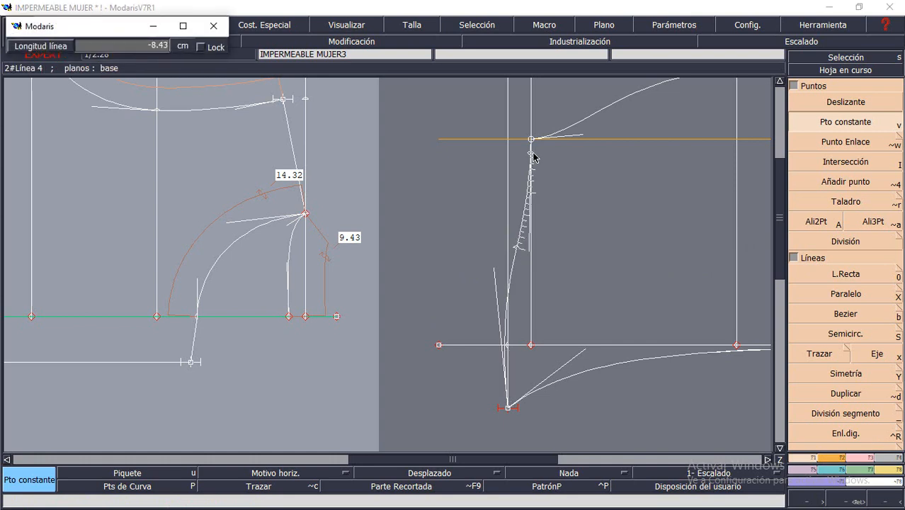
pyautogui.click(533, 157)
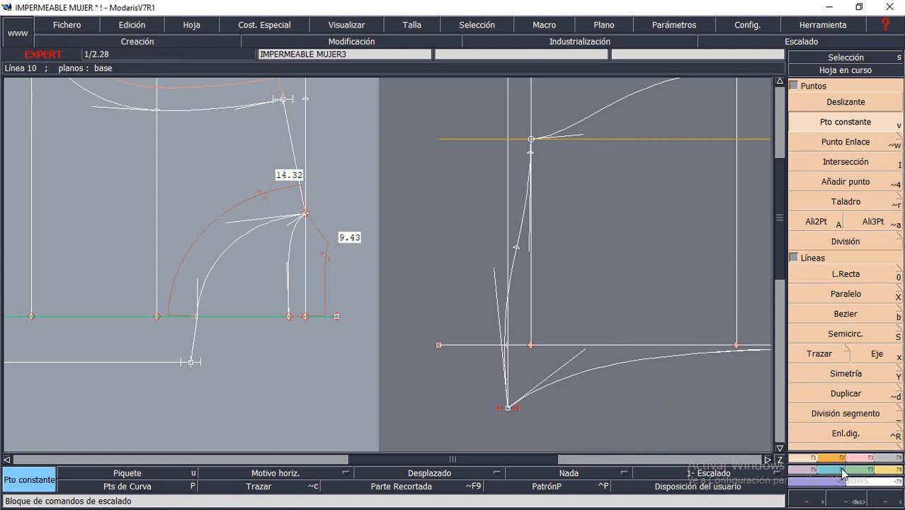
# Use Restricción por medida to tie the lower constant point to the larger neckline measurement and the upper one to the smaller neckline measurement.
pyautogui.click(866, 458)
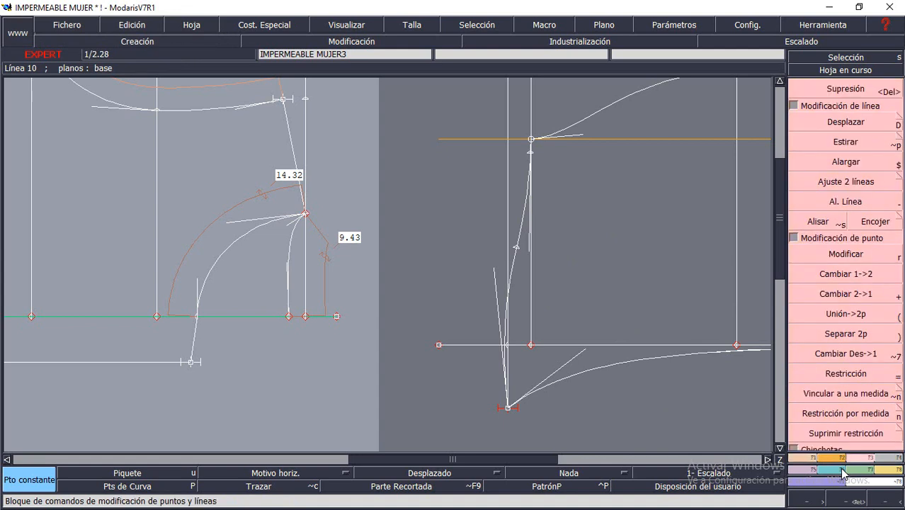
pyautogui.click(837, 416)
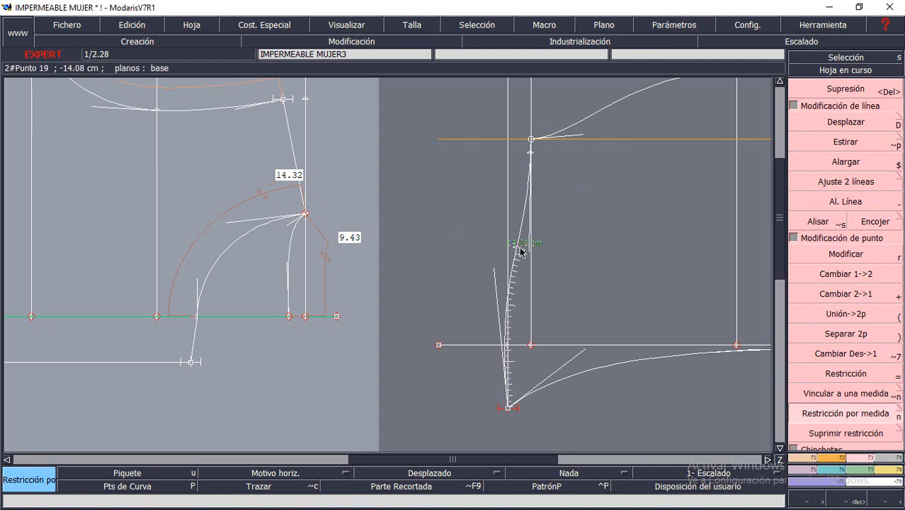
pyautogui.click(515, 248)
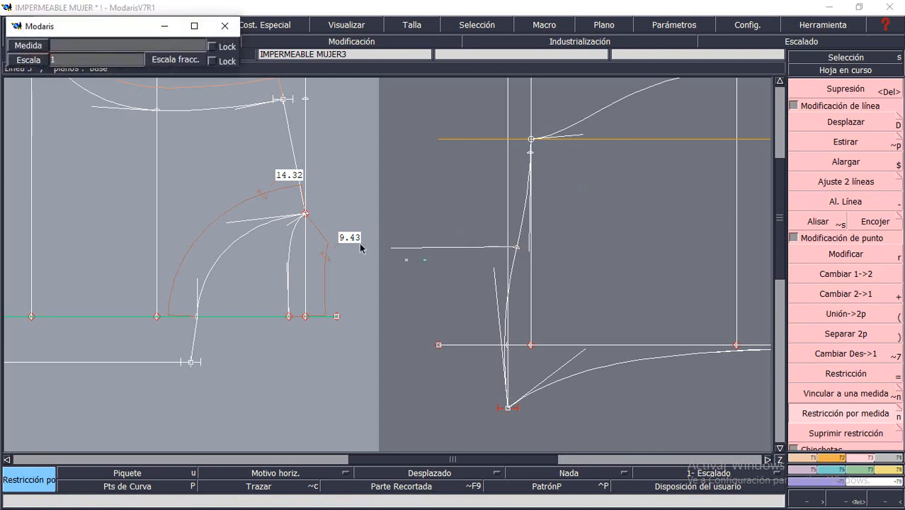
pyautogui.click(203, 234)
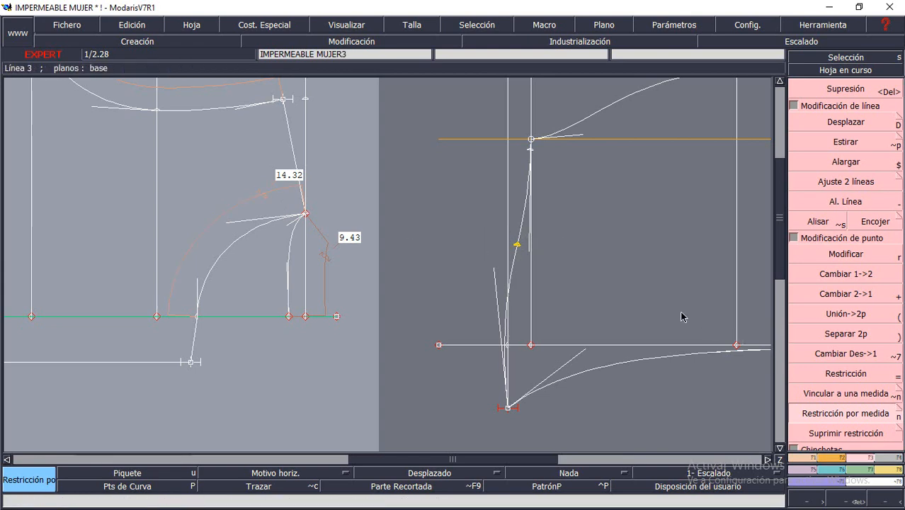
pyautogui.click(532, 150)
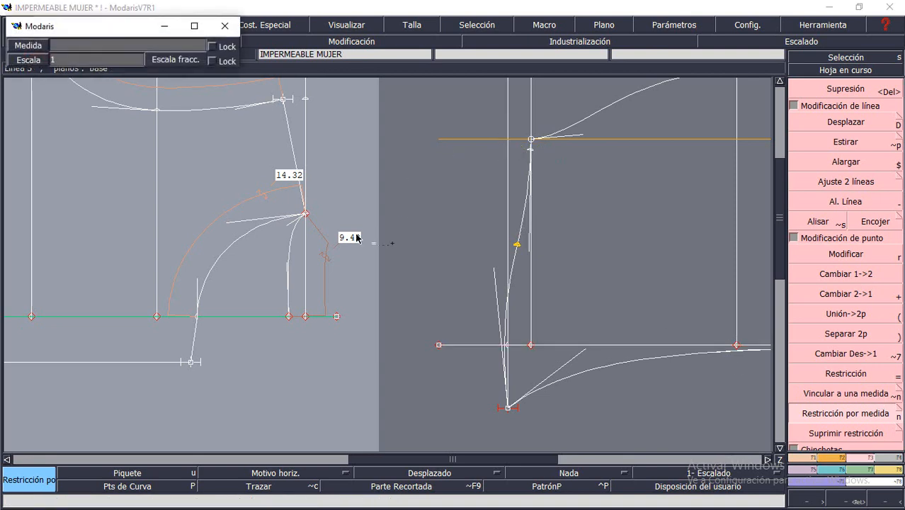
pyautogui.click(325, 260)
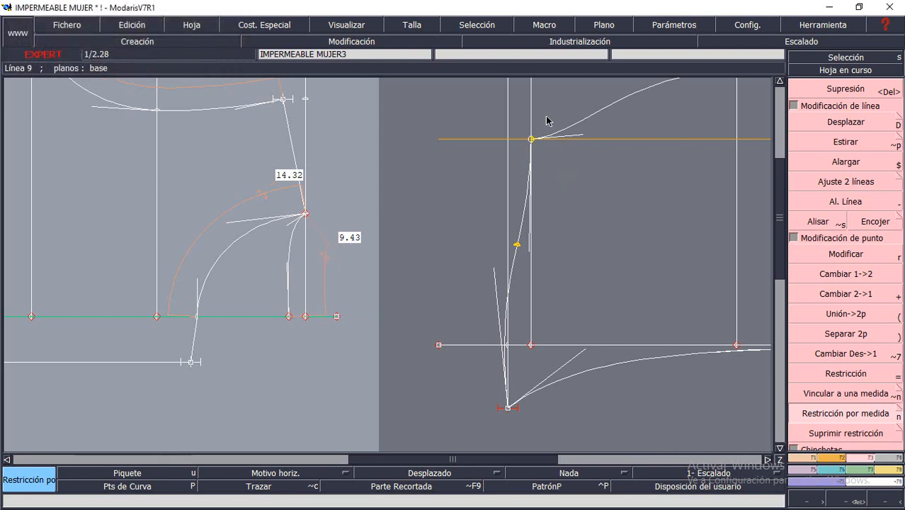
pyautogui.press('Return')
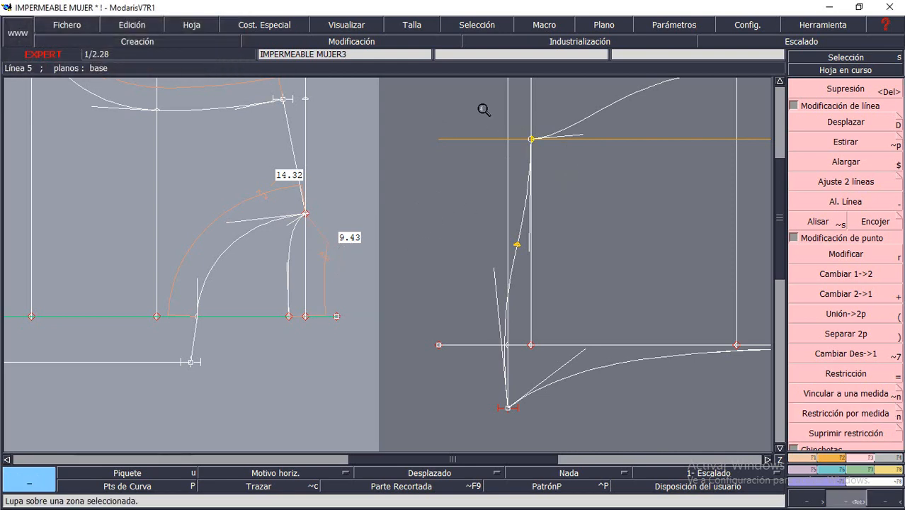
pyautogui.moveTo(483, 110); pyautogui.dragTo(578, 269)
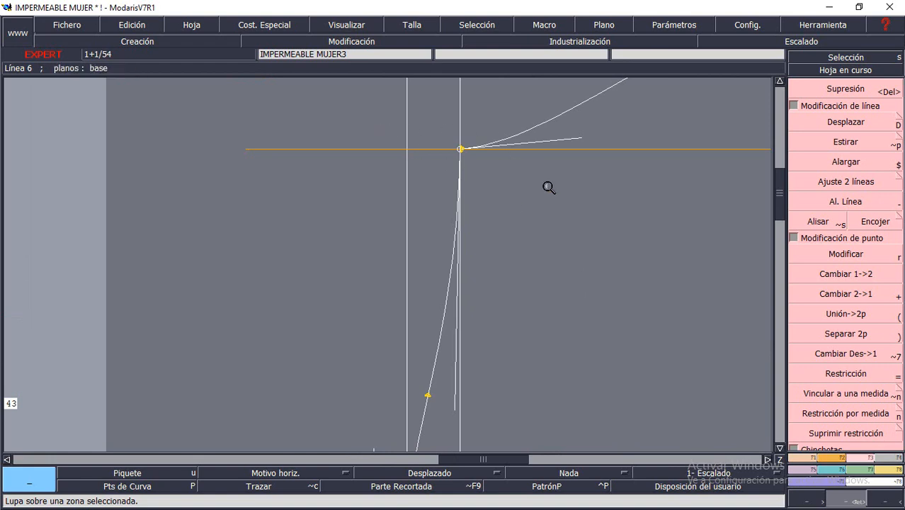
pyautogui.moveTo(549, 187); pyautogui.dragTo(544, 398)
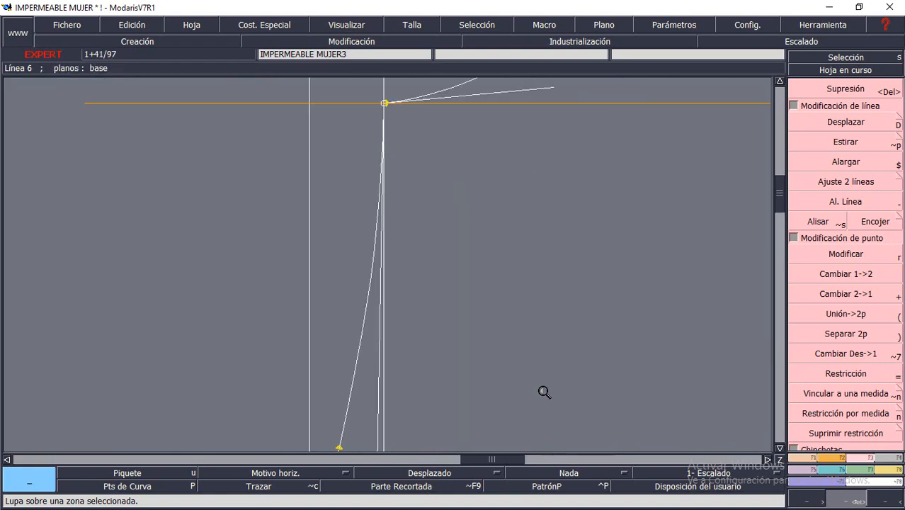
pyautogui.press('Home')
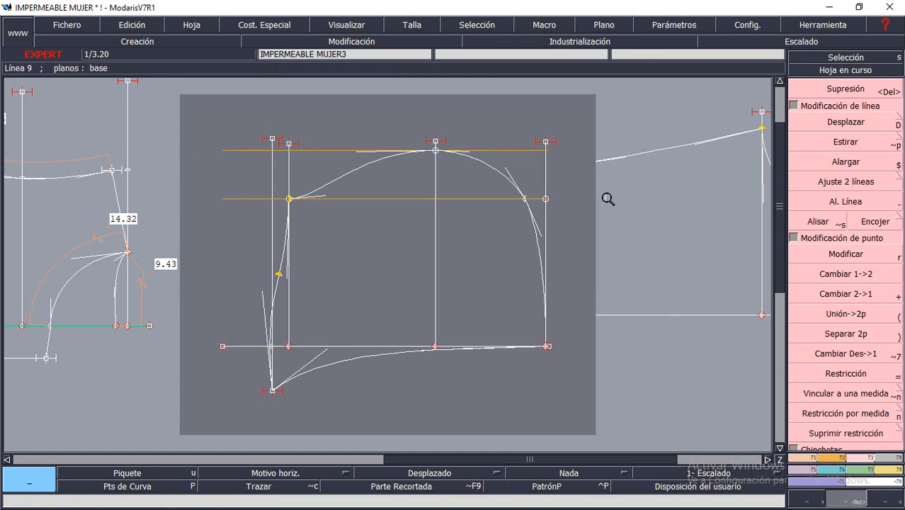
pyautogui.click(843, 253)
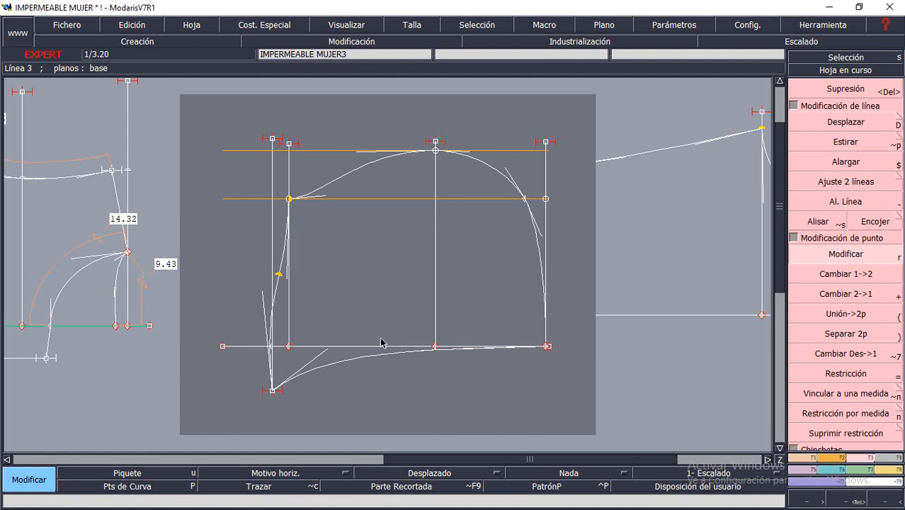
pyautogui.click(263, 293)
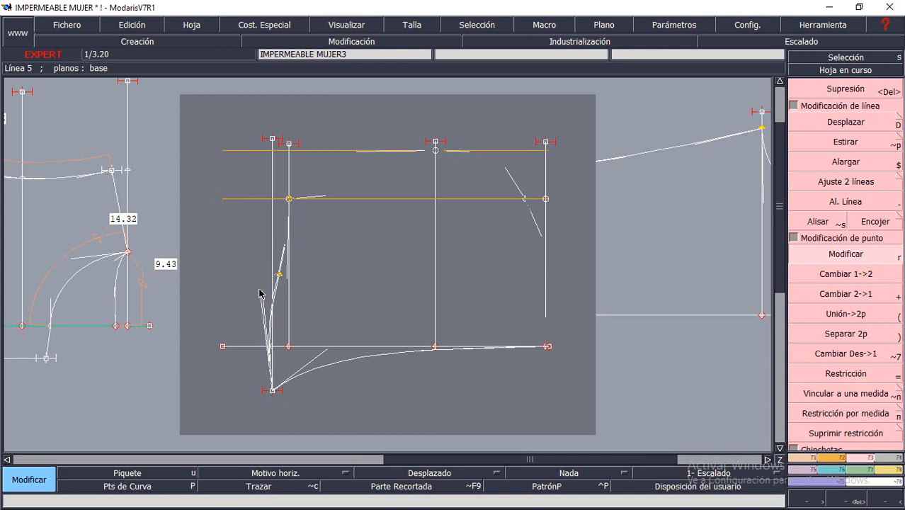
pyautogui.click(260, 290)
pyautogui.hotkey('ctrl', 'z')
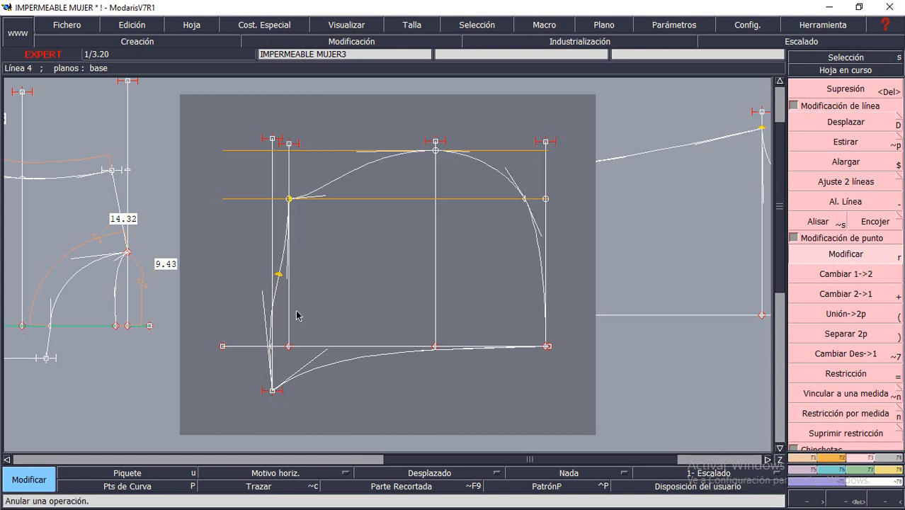
pyautogui.press('Return')
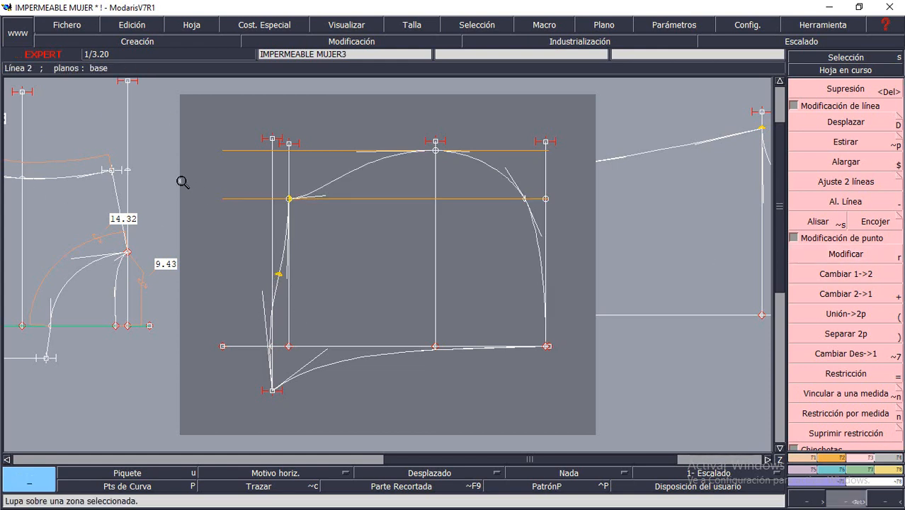
pyautogui.moveTo(237, 171); pyautogui.dragTo(330, 247)
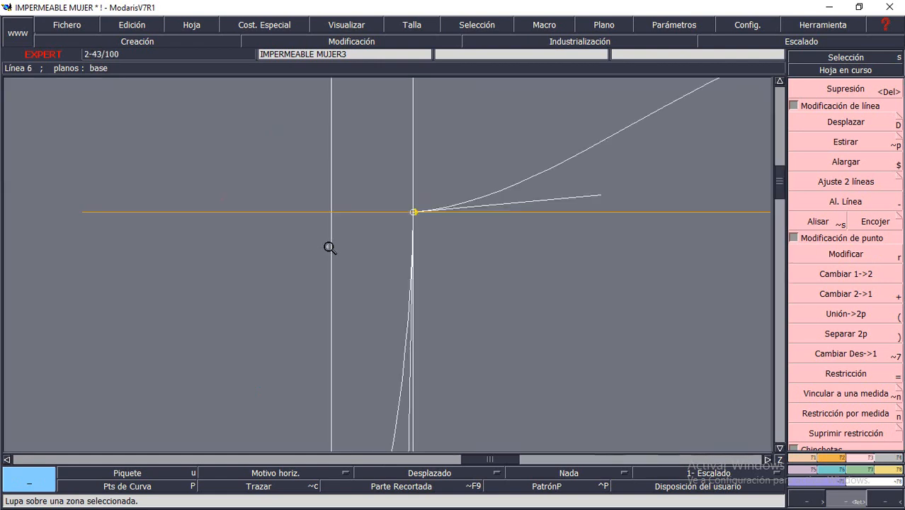
pyautogui.press('Home')
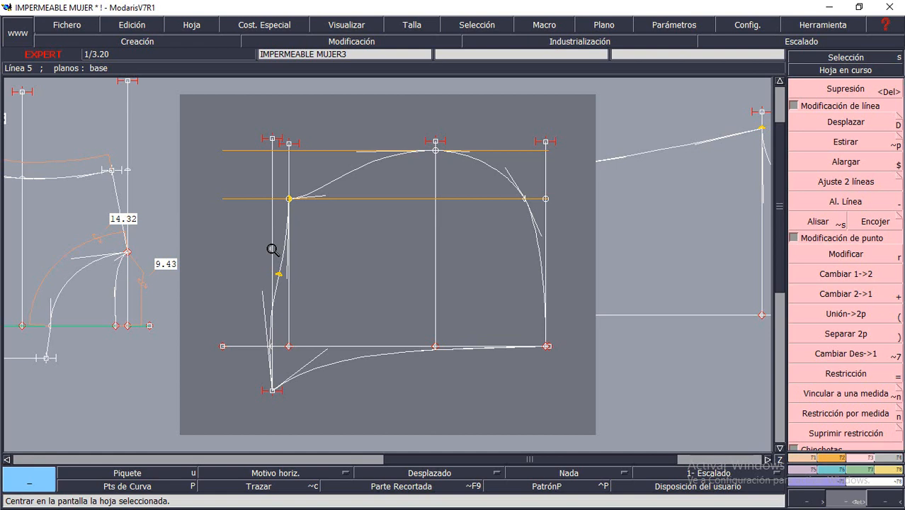
# Create a new empty sheet and move it clear of the bodice's neckline measurements.
pyautogui.press('8')
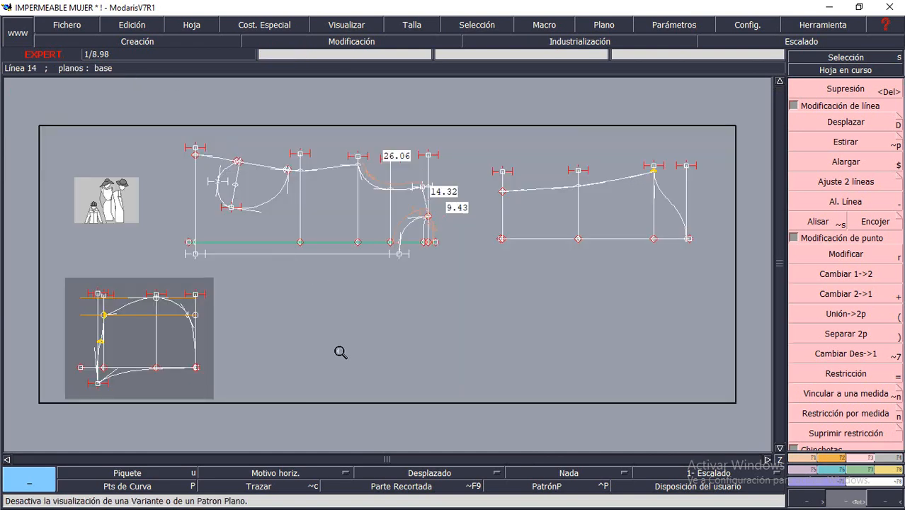
pyautogui.click(481, 253)
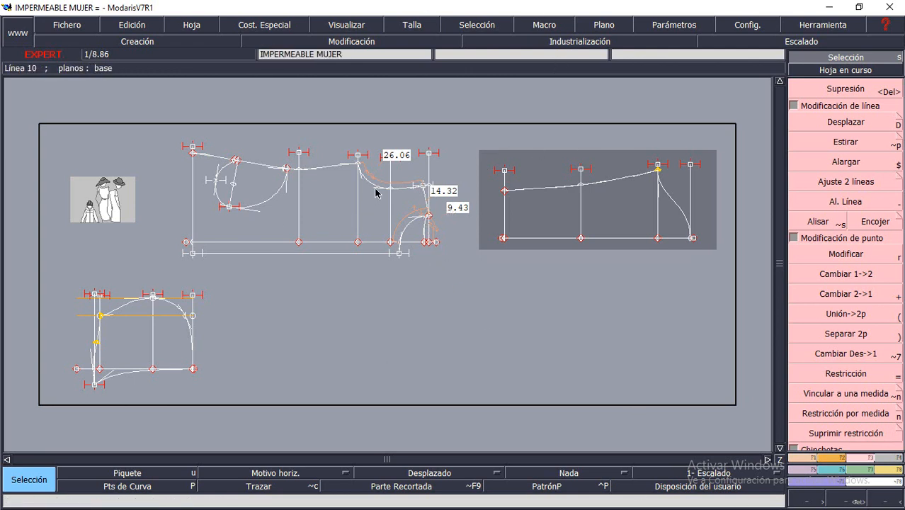
pyautogui.press('z')
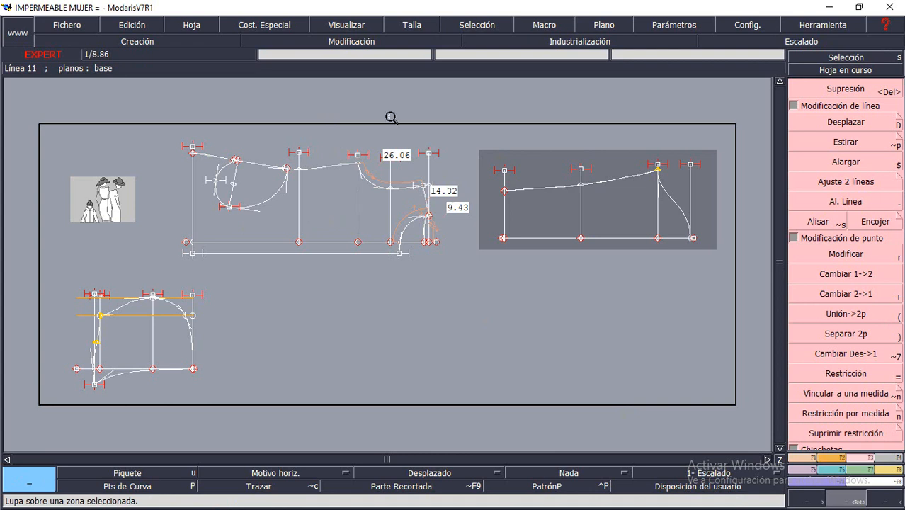
pyautogui.moveTo(316, 112); pyautogui.dragTo(623, 303)
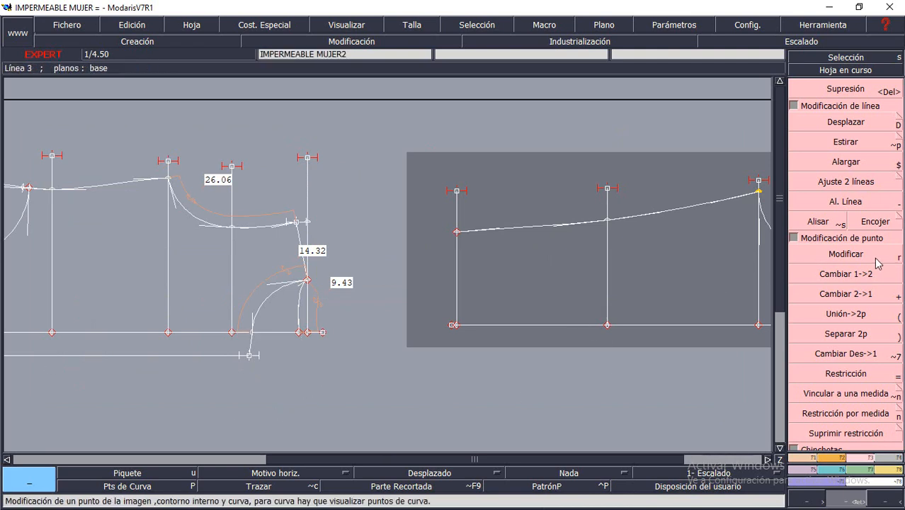
pyautogui.click(188, 26)
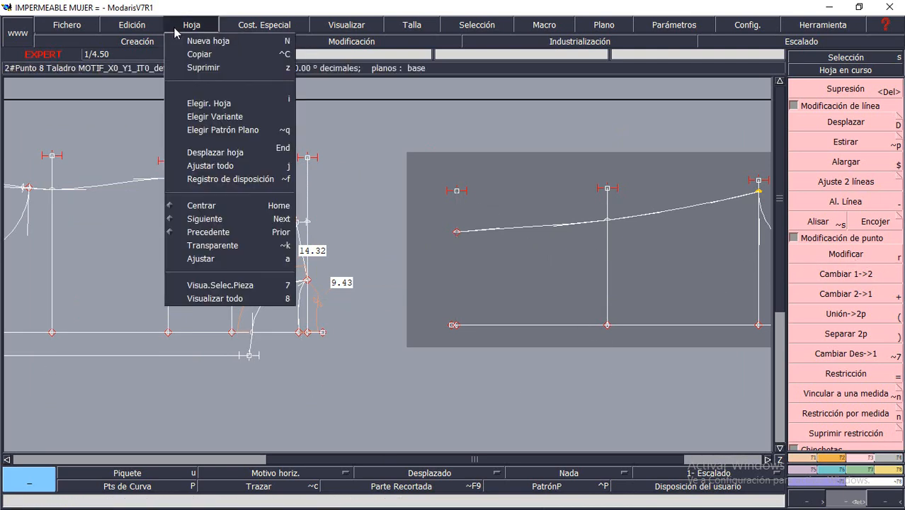
pyautogui.click(205, 39)
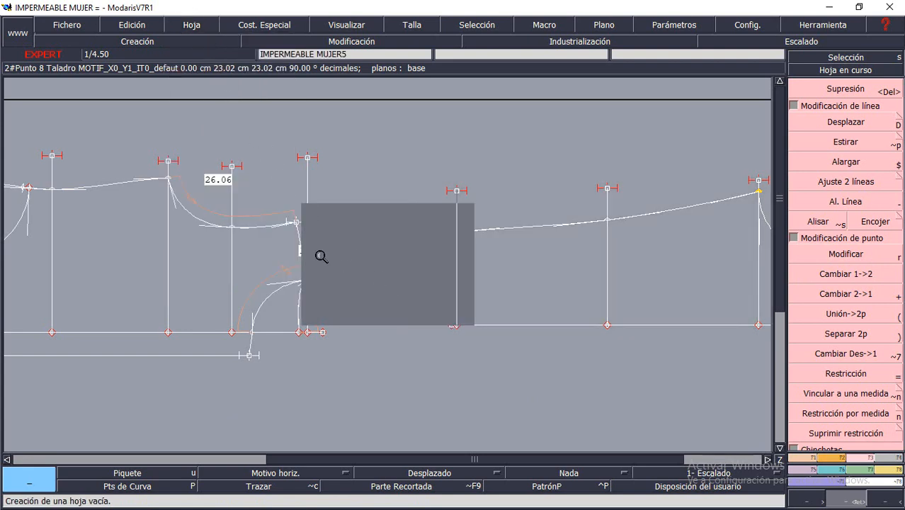
pyautogui.press('space')
pyautogui.click(341, 252)
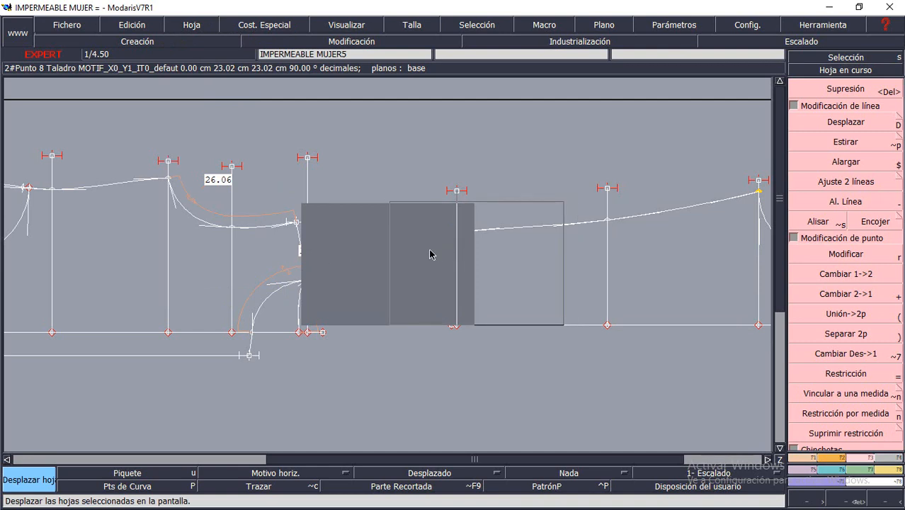
pyautogui.click(430, 254)
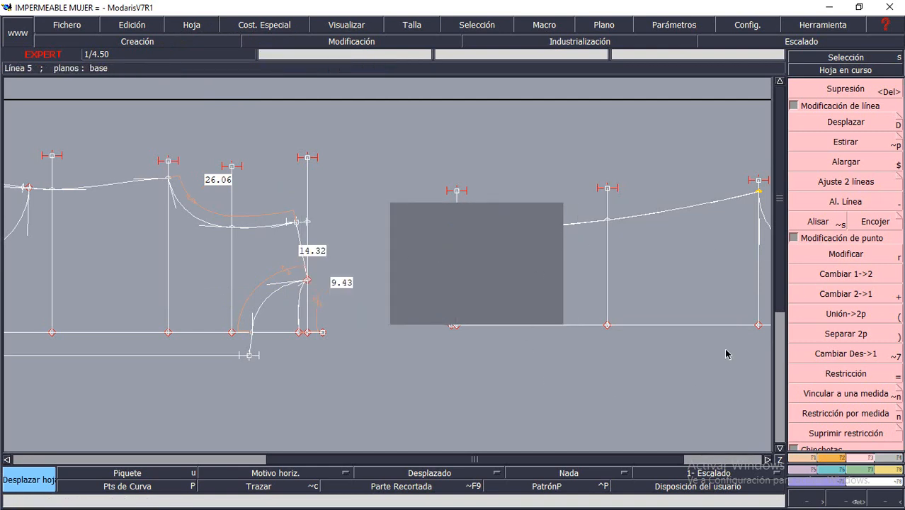
# Place the new sheet in free space and draw a vertical straight line 30 cm long on it.
pyautogui.click(746, 334)
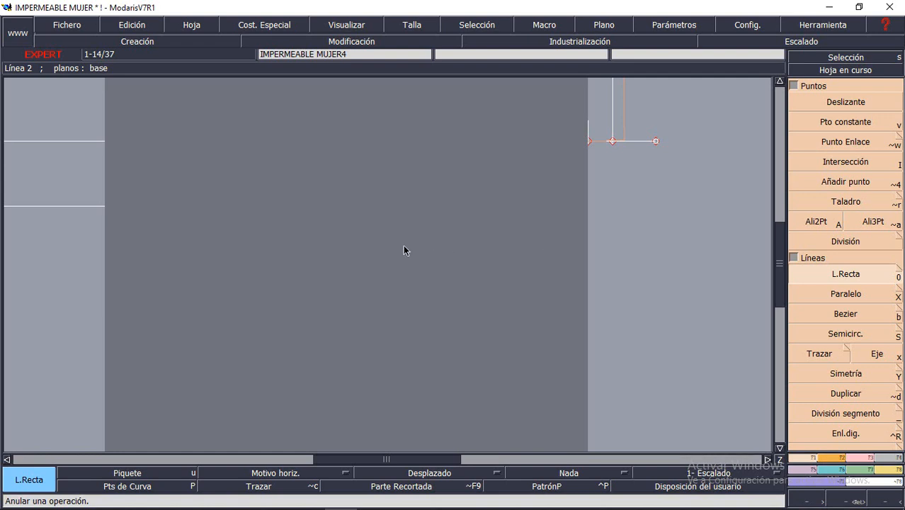
pyautogui.press('Home')
pyautogui.click(820, 281)
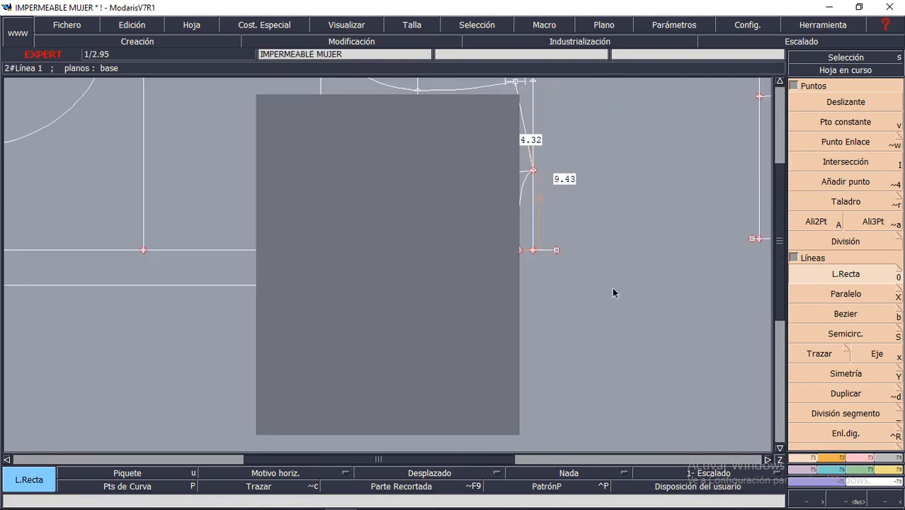
pyautogui.click(381, 374)
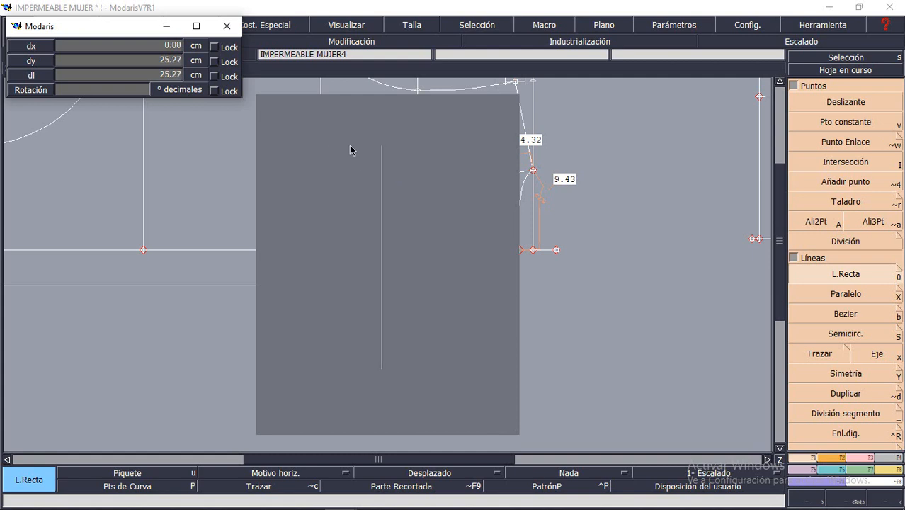
pyautogui.write('30.00')
pyautogui.press('Return')
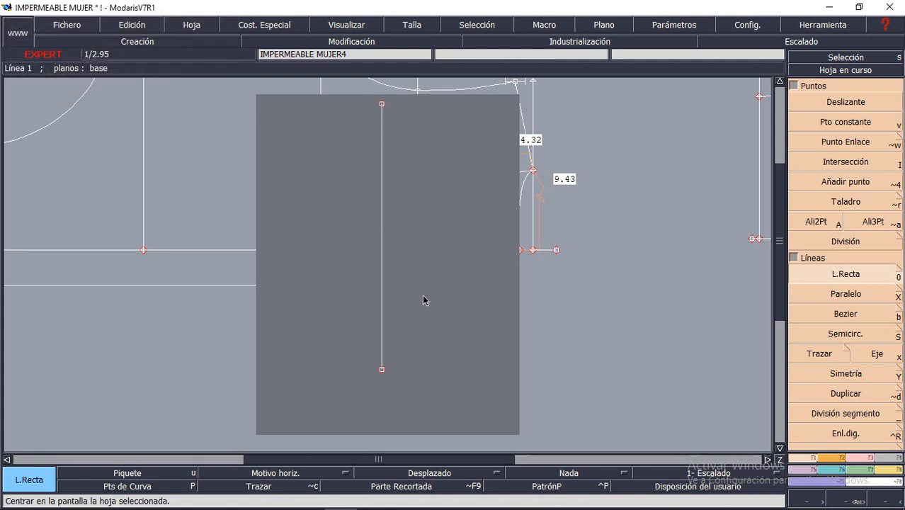
# Recentre the new sheet around its vertical line and move it beside the bodice's neckline end.
pyautogui.hotkey('shift', 'a')
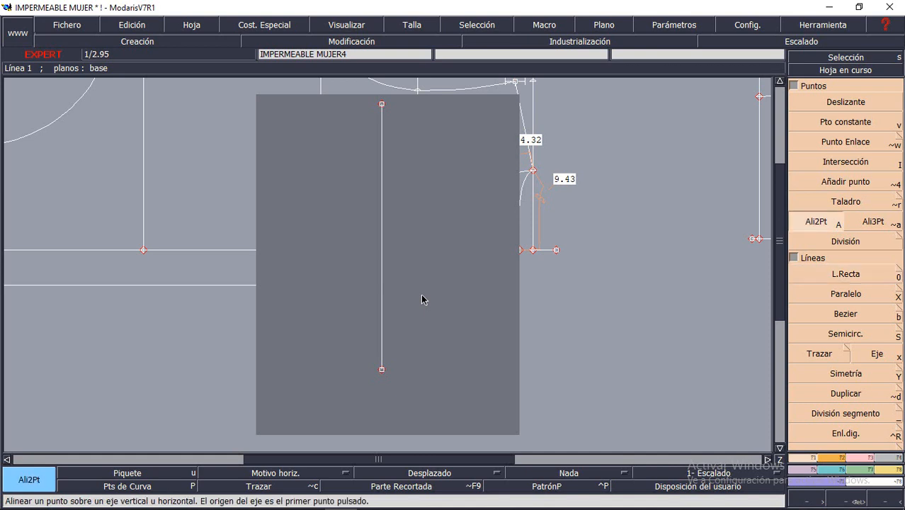
pyautogui.press('a')
pyautogui.press('Home')
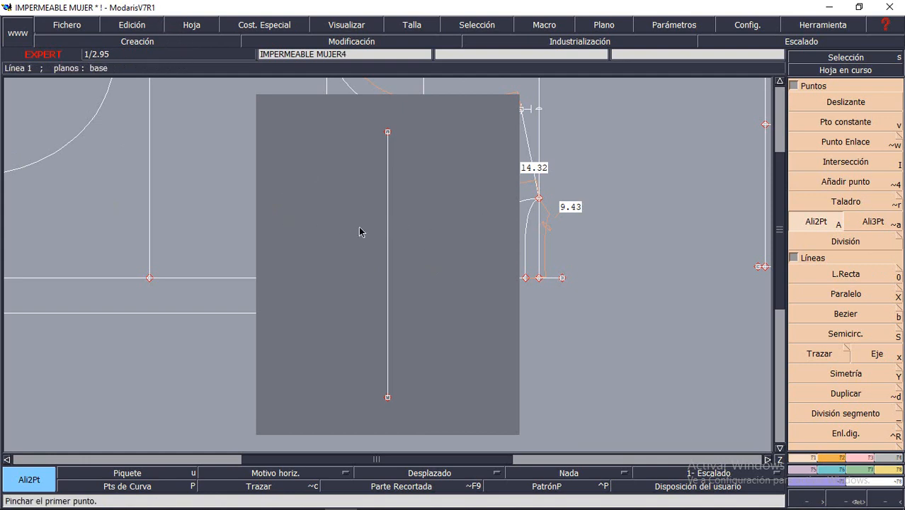
pyautogui.press('space')
pyautogui.click(337, 229)
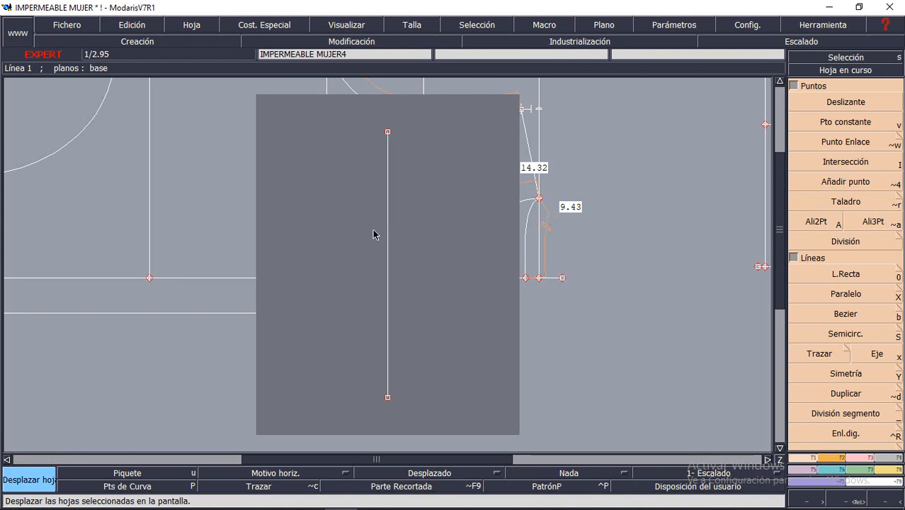
pyautogui.click(651, 165)
pyautogui.press('Return')
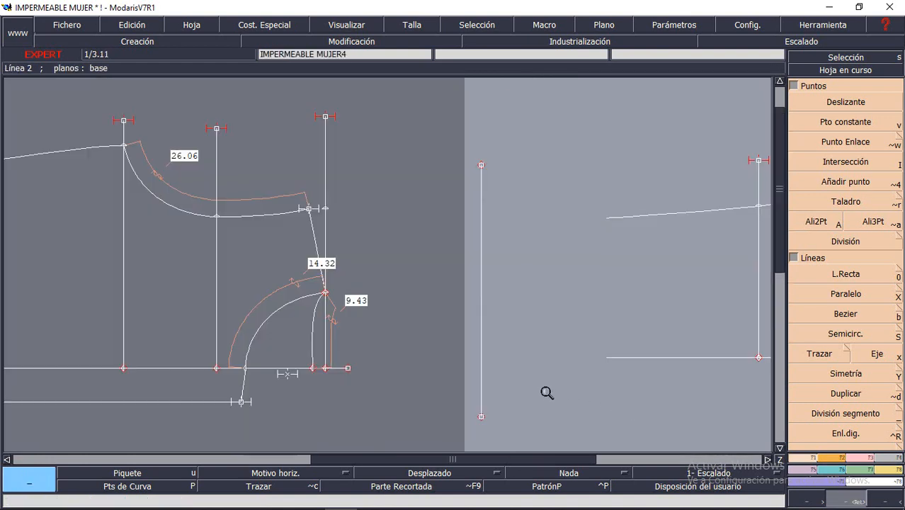
# Select the new sheet with the vertical line and shift it farther away from the bodice's neckline measurements.
pyautogui.press('s')
pyautogui.click(484, 323)
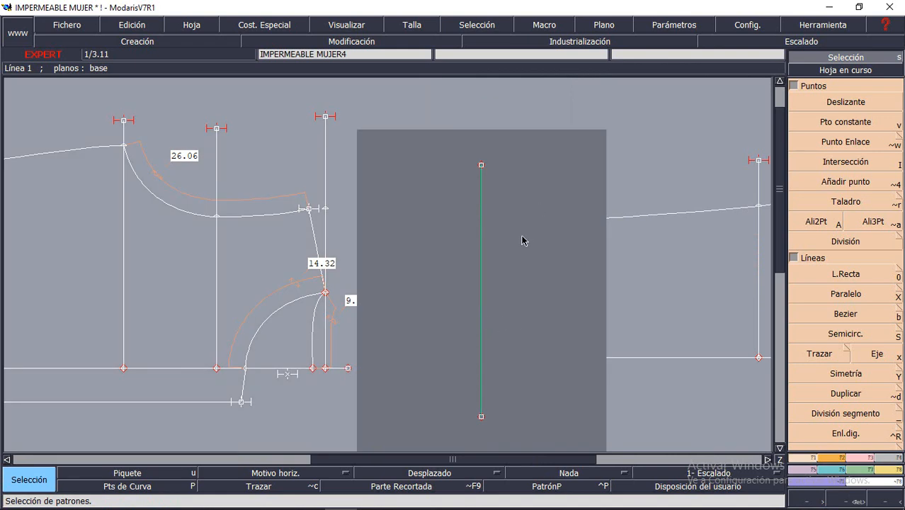
pyautogui.press('m')
pyautogui.click(522, 254)
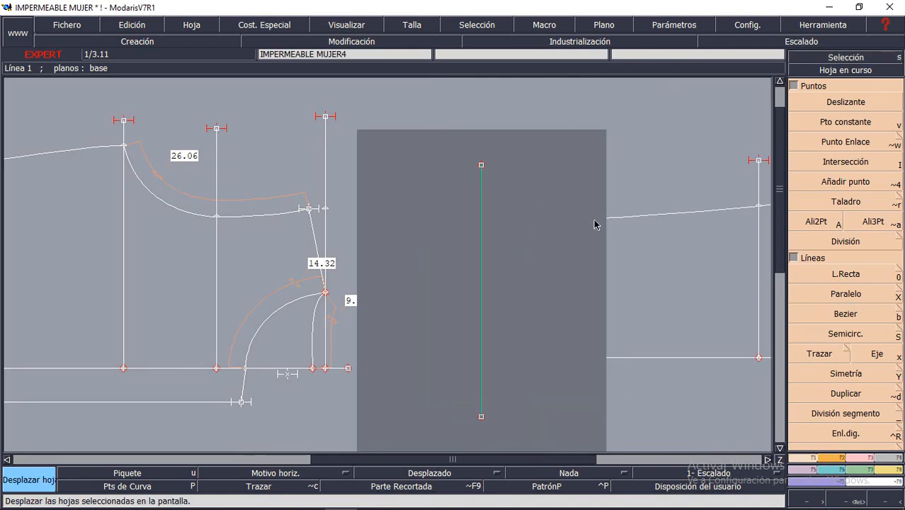
pyautogui.click(585, 237)
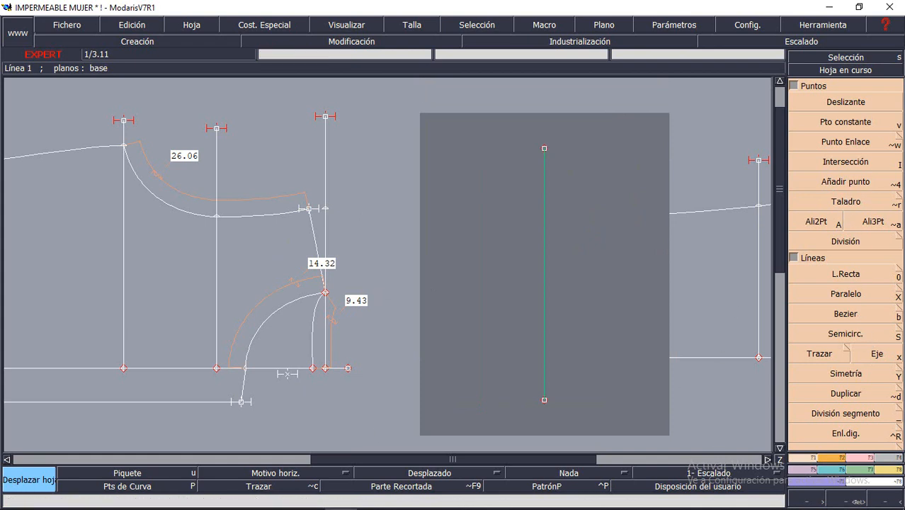
# Place three Pto constante points up the vertical line, the first about 0.9 cm from its lower end and the third about 12.1 cm above the second.
pyautogui.click(796, 122)
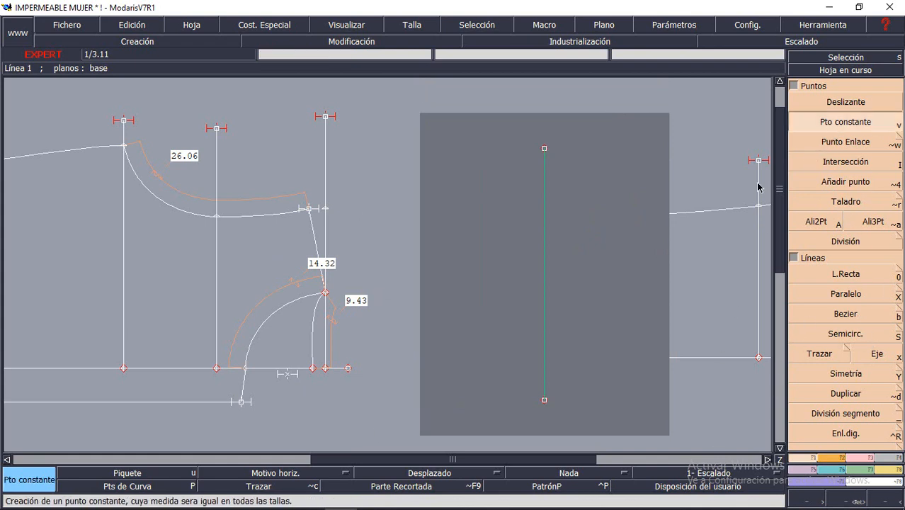
pyautogui.click(545, 396)
pyautogui.press('Return')
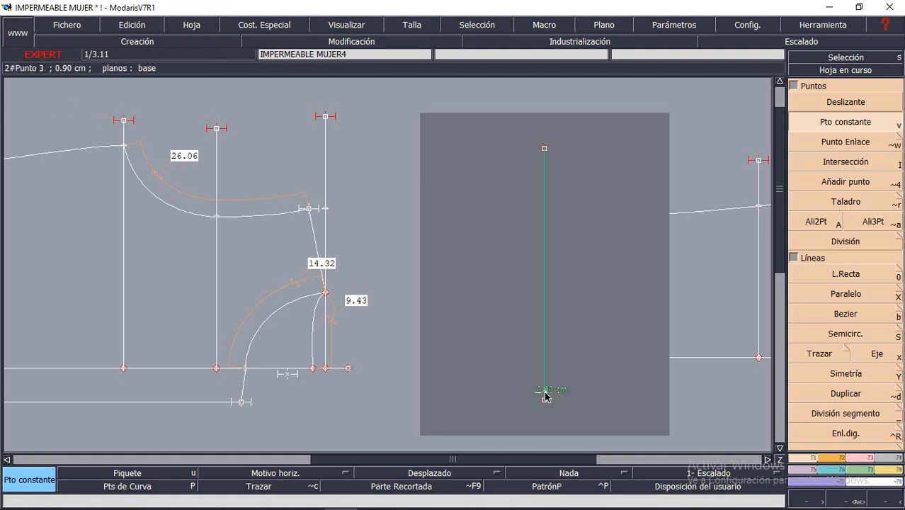
pyautogui.click(546, 395)
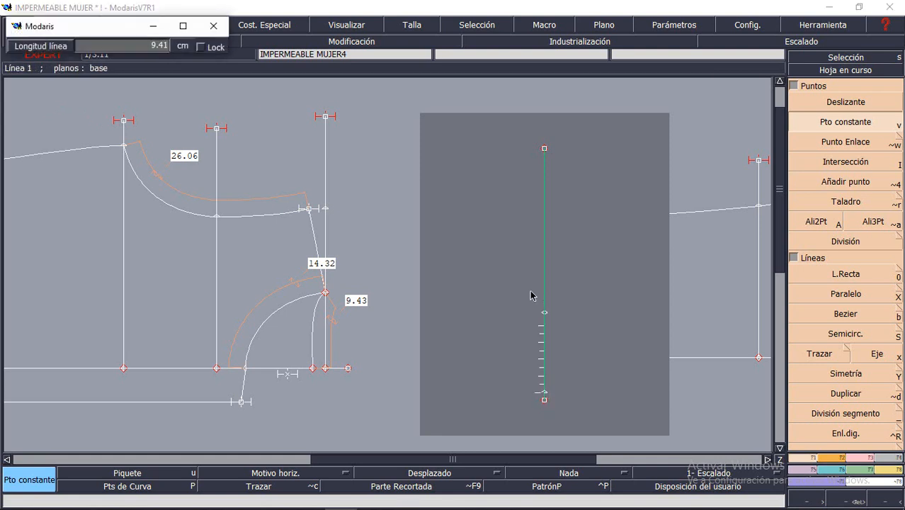
pyautogui.click(540, 326)
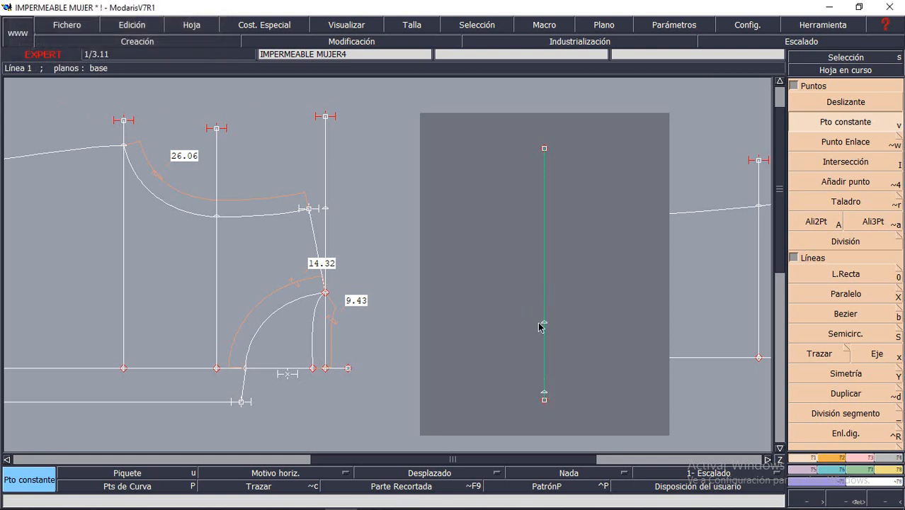
pyautogui.click(545, 324)
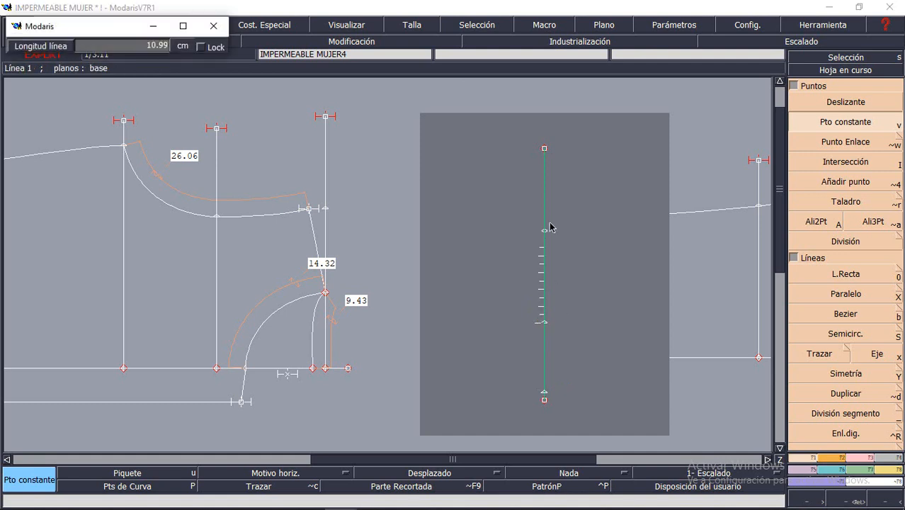
pyautogui.click(550, 227)
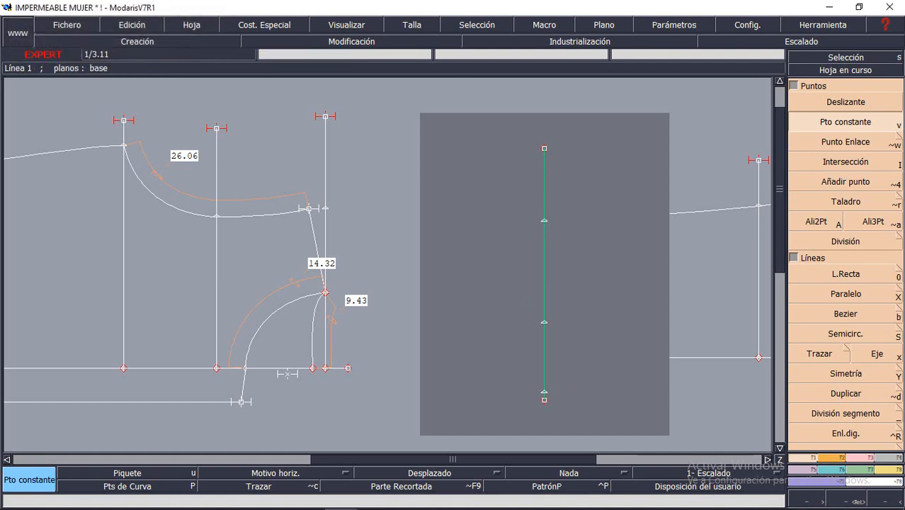
# Use Restricción por medida to tie the line's middle point to the larger neckline measurement and the upper point to the smaller one.
pyautogui.click(871, 459)
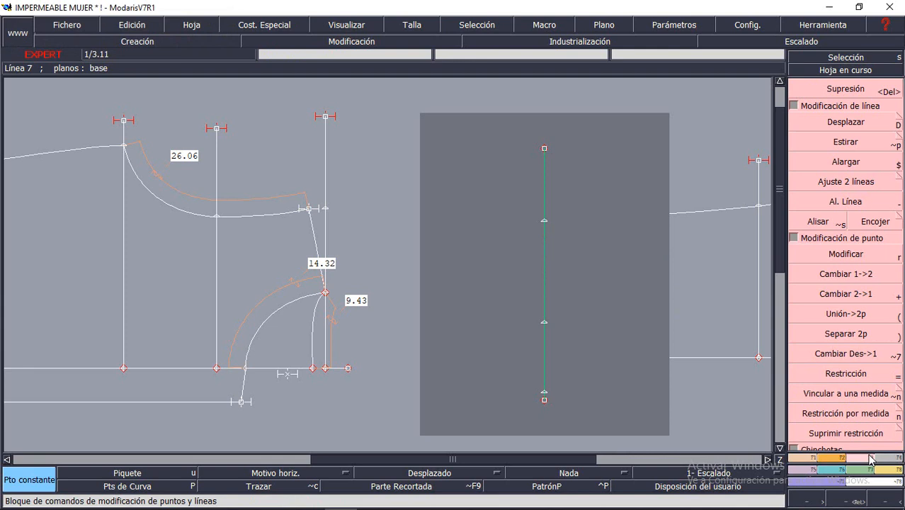
pyautogui.click(834, 416)
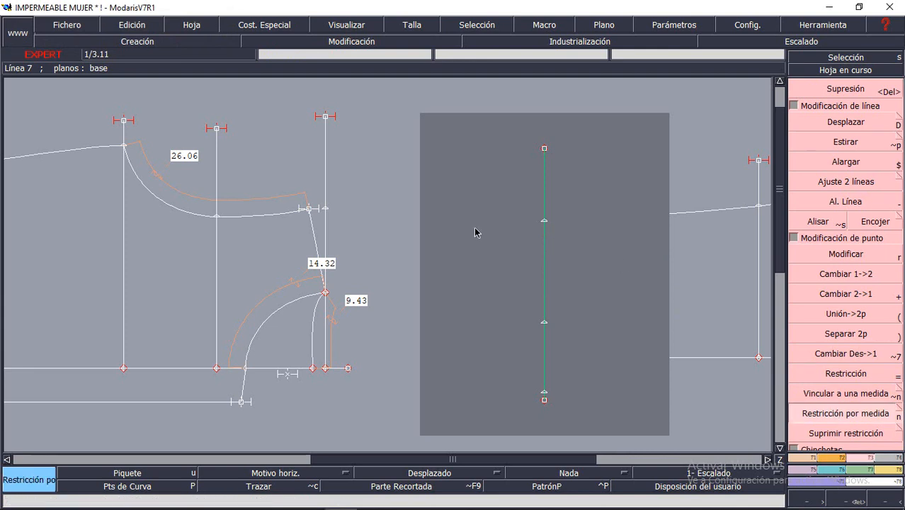
pyautogui.click(544, 325)
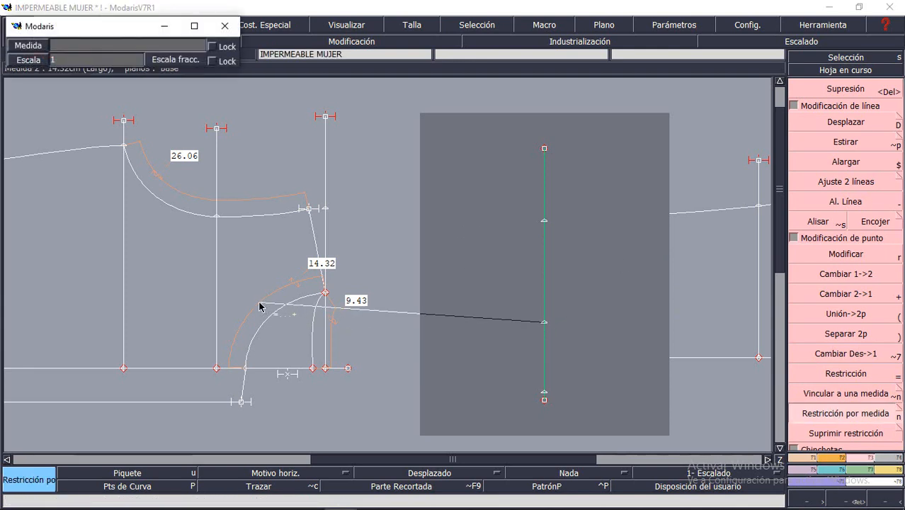
pyautogui.click(284, 318)
pyautogui.click(543, 171)
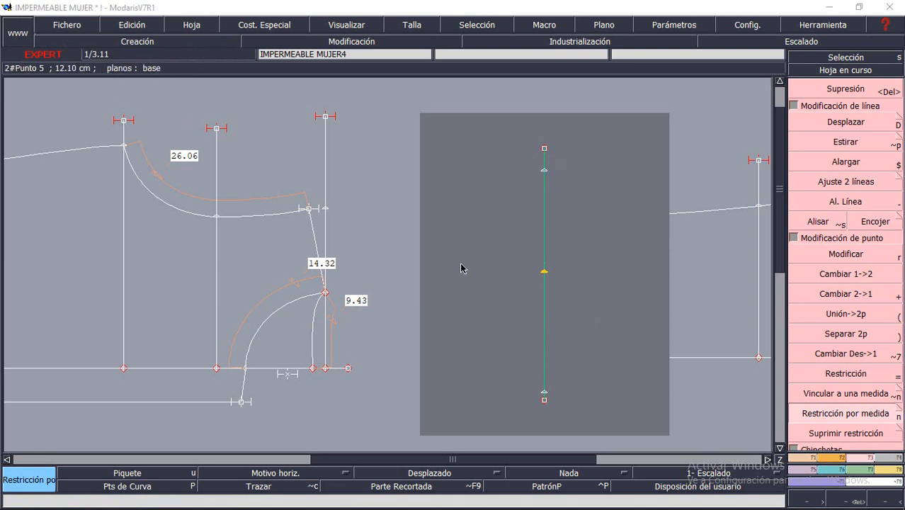
pyautogui.click(332, 316)
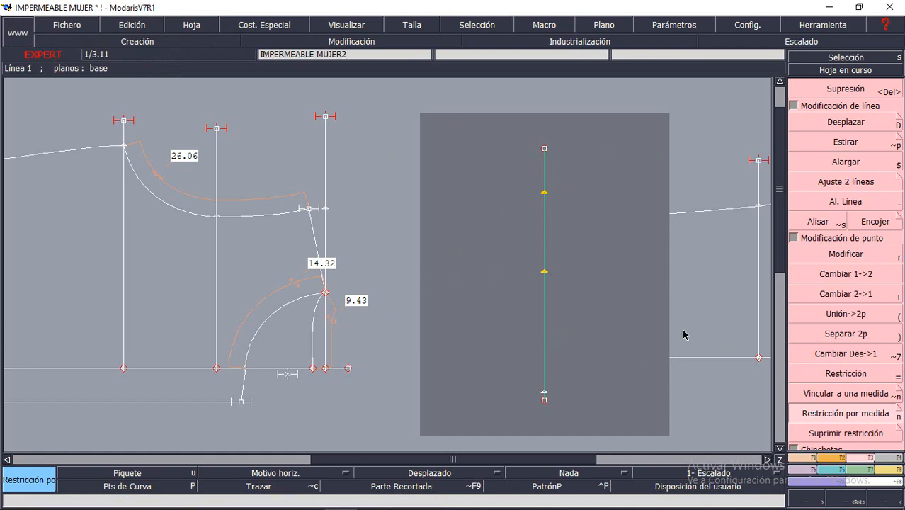
# Add Punto Enlace points 3.50 cm horizontally outward from the vertical line's lowest and uppermost constant points.
pyautogui.press('Return')
pyautogui.moveTo(473, 150); pyautogui.dragTo(652, 408)
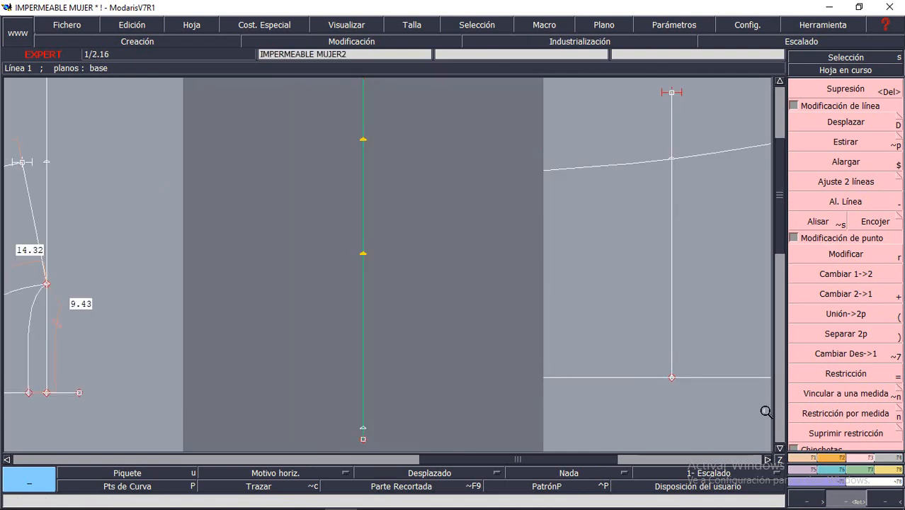
pyautogui.press('F1')
pyautogui.click(846, 143)
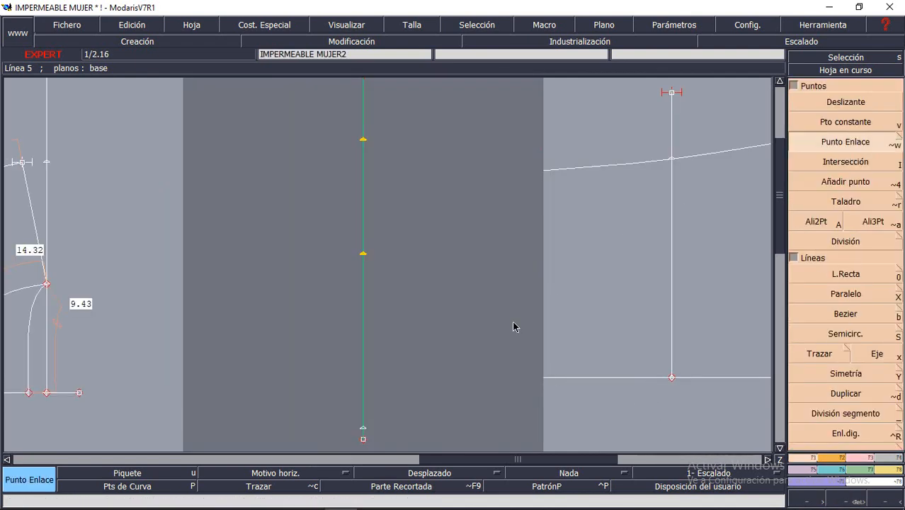
pyautogui.click(360, 429)
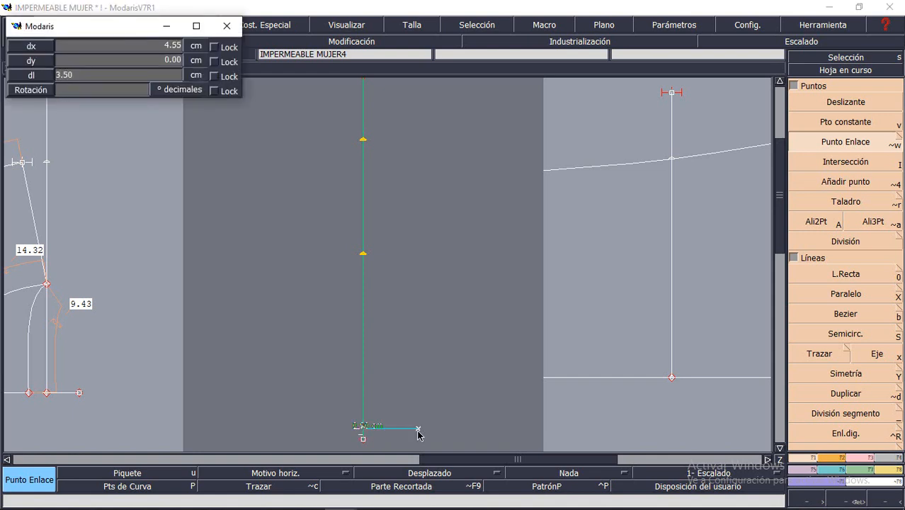
pyautogui.write('3.50')
pyautogui.press('Return')
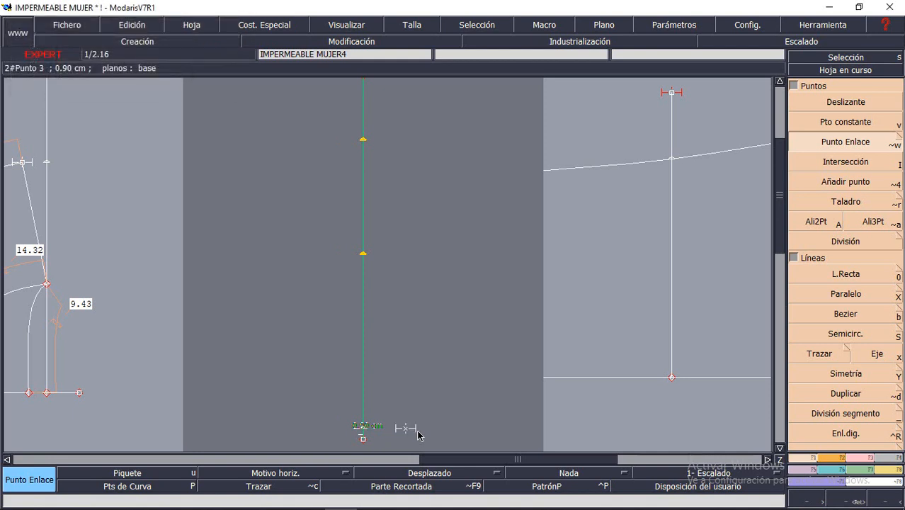
pyautogui.click(366, 143)
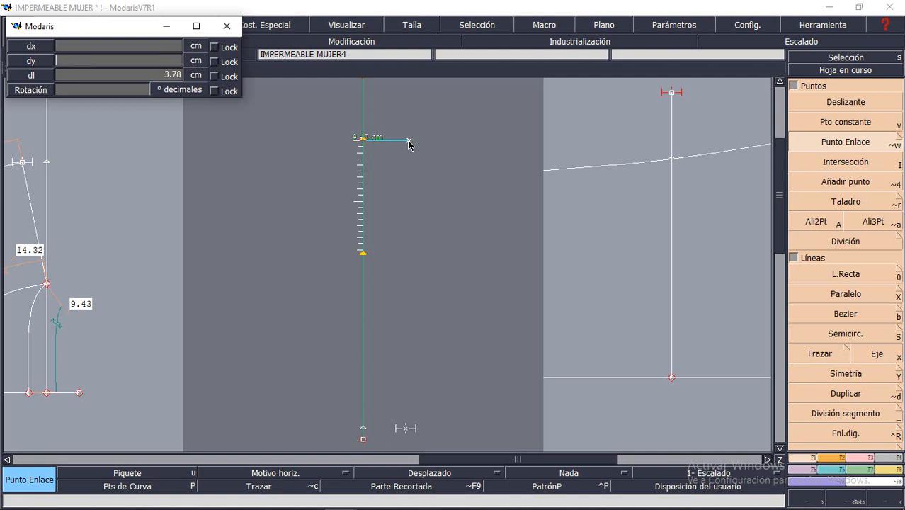
pyautogui.write('3.50')
pyautogui.press('Return')
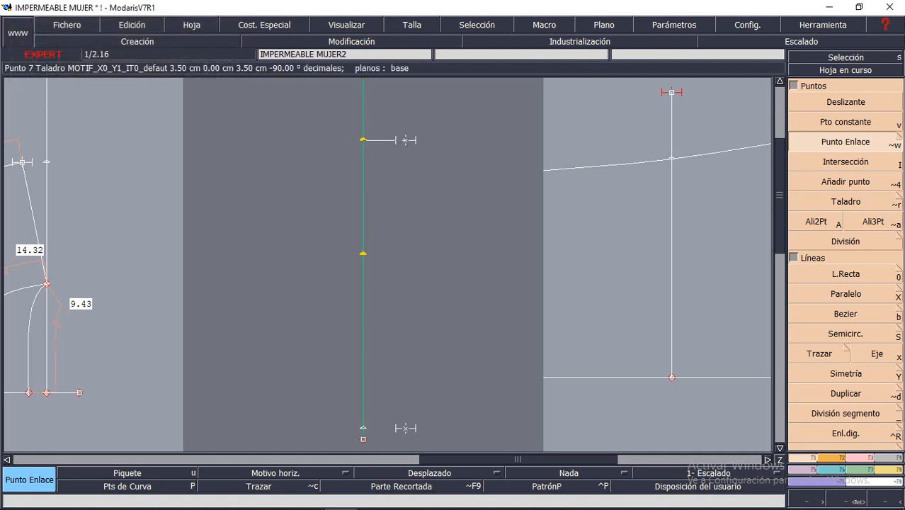
# Join the two offset points with a straight line and close both ends back to the constant points, forming a narrow rectangle.
pyautogui.click(858, 273)
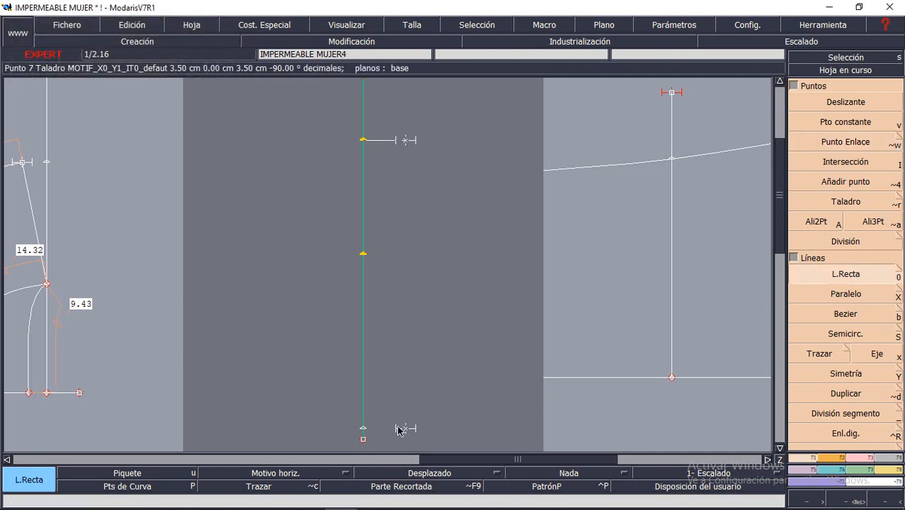
pyautogui.click(404, 429)
pyautogui.click(406, 140)
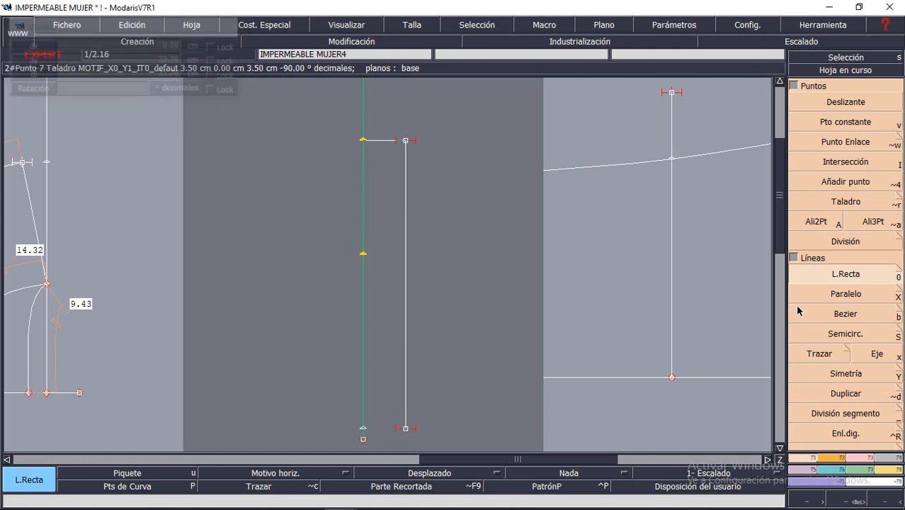
pyautogui.click(361, 140)
pyautogui.click(406, 140)
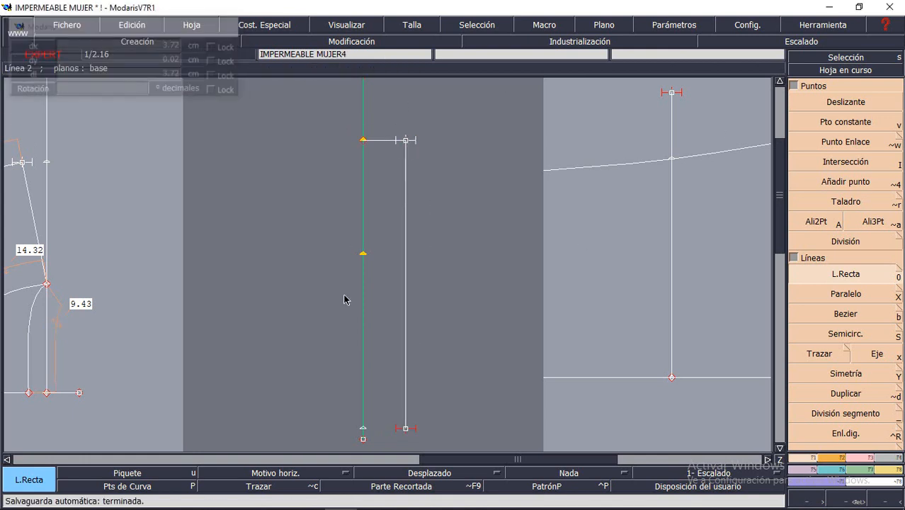
pyautogui.click(363, 429)
pyautogui.click(404, 428)
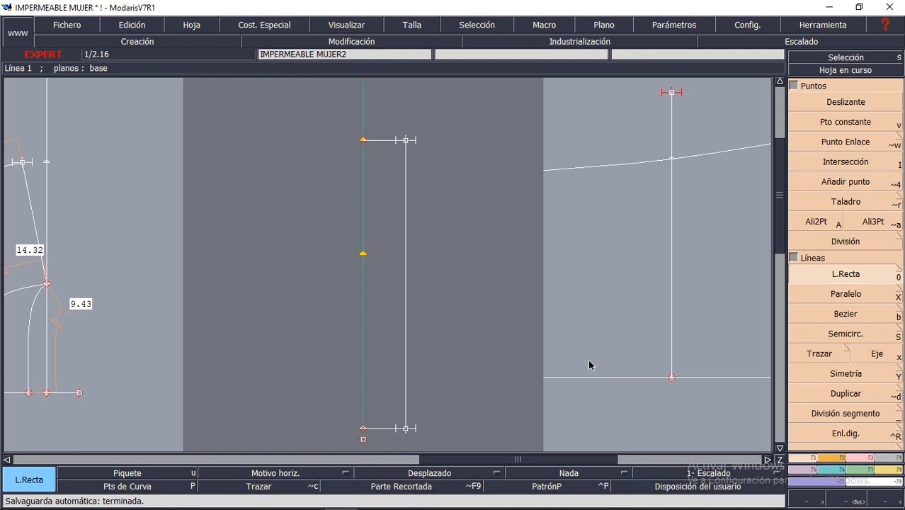
pyautogui.press('8')
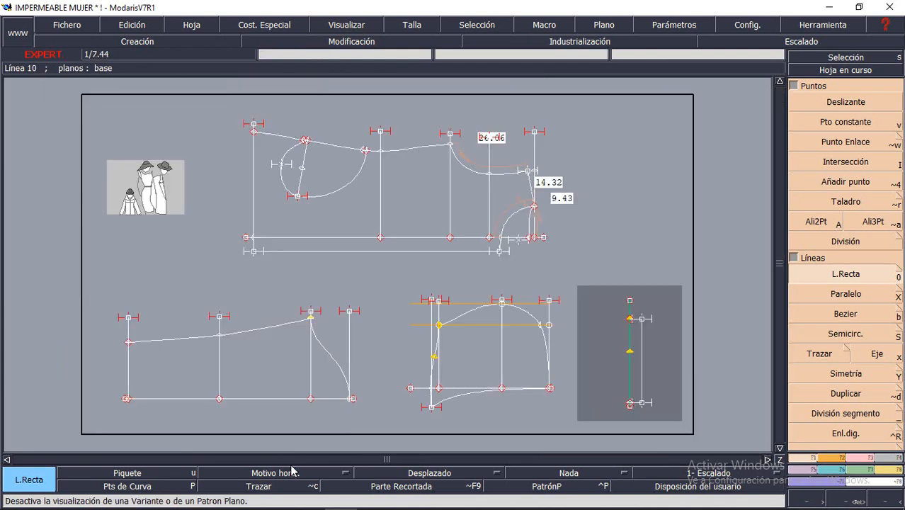